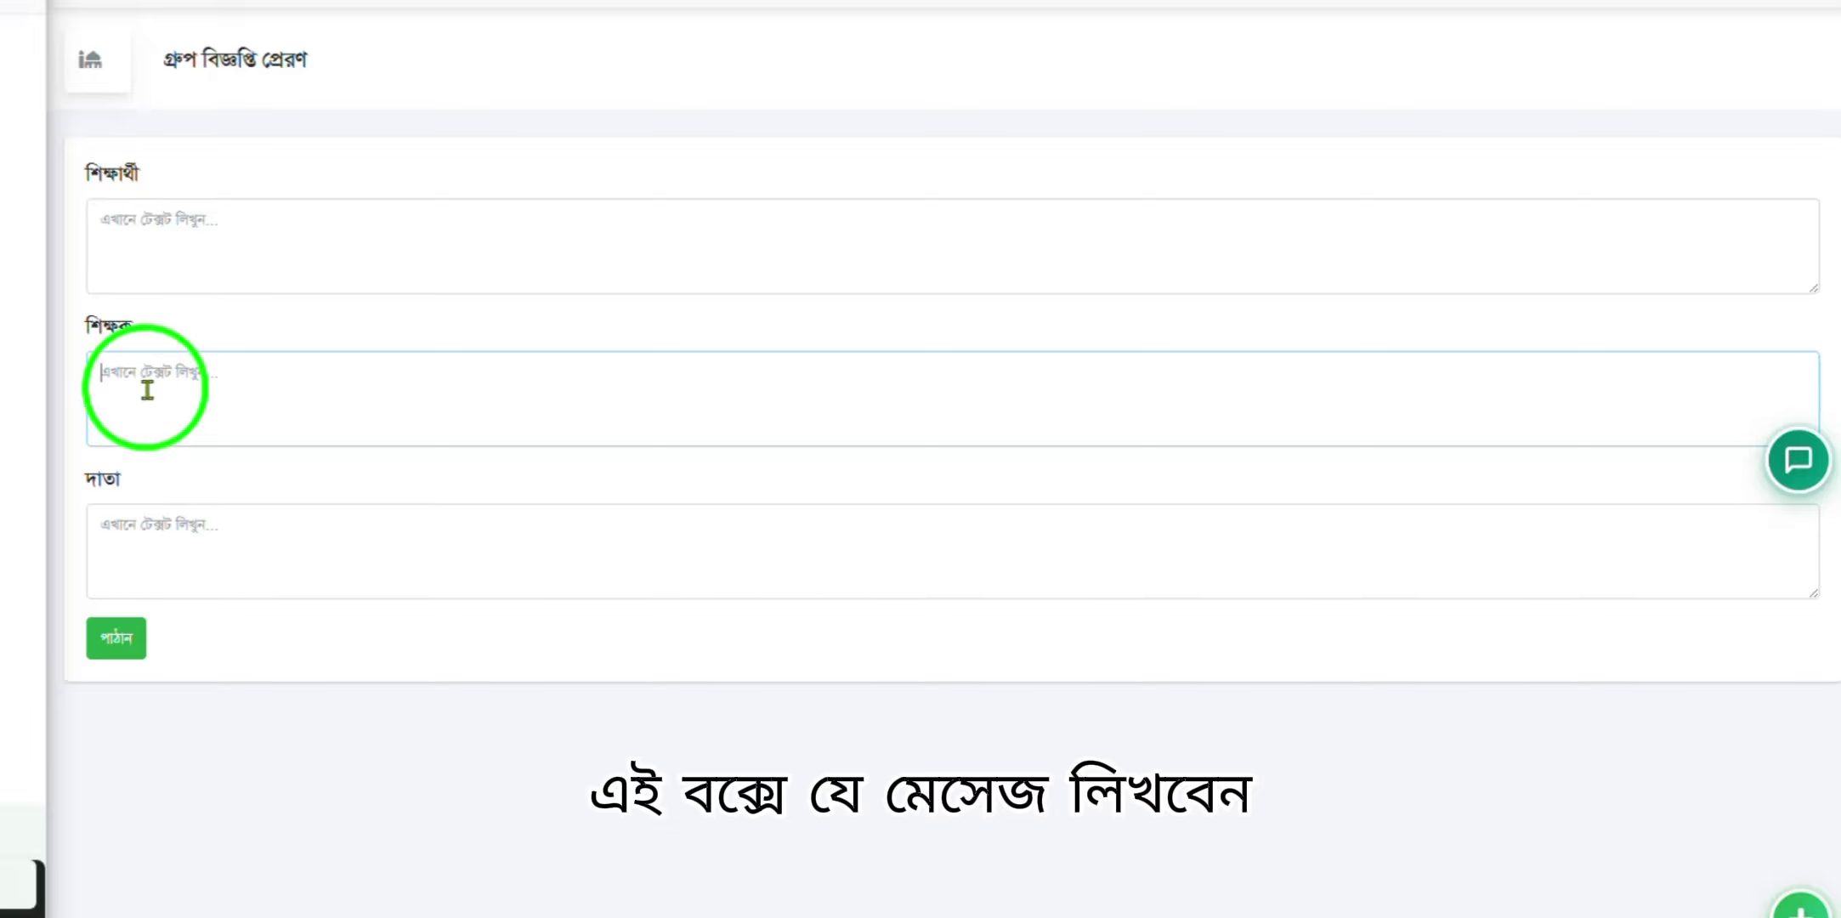
Examine the student, teacher and donor message boxes on the group notice form
left_click(168, 534)
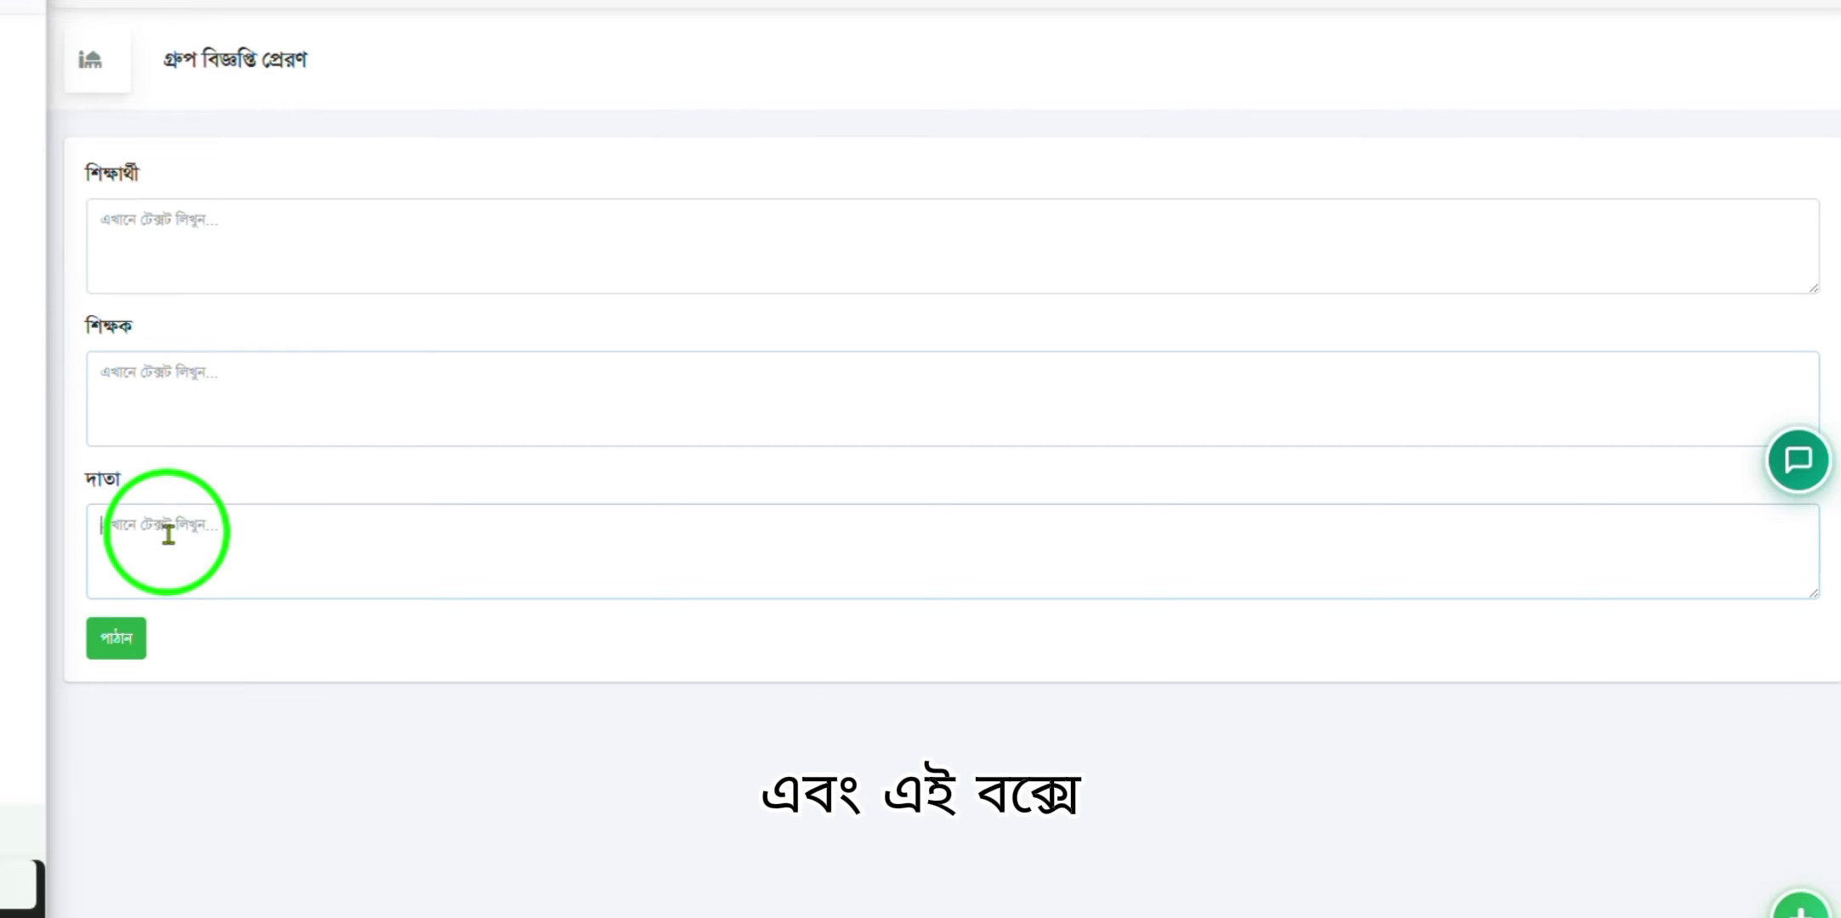
double_click(102, 481)
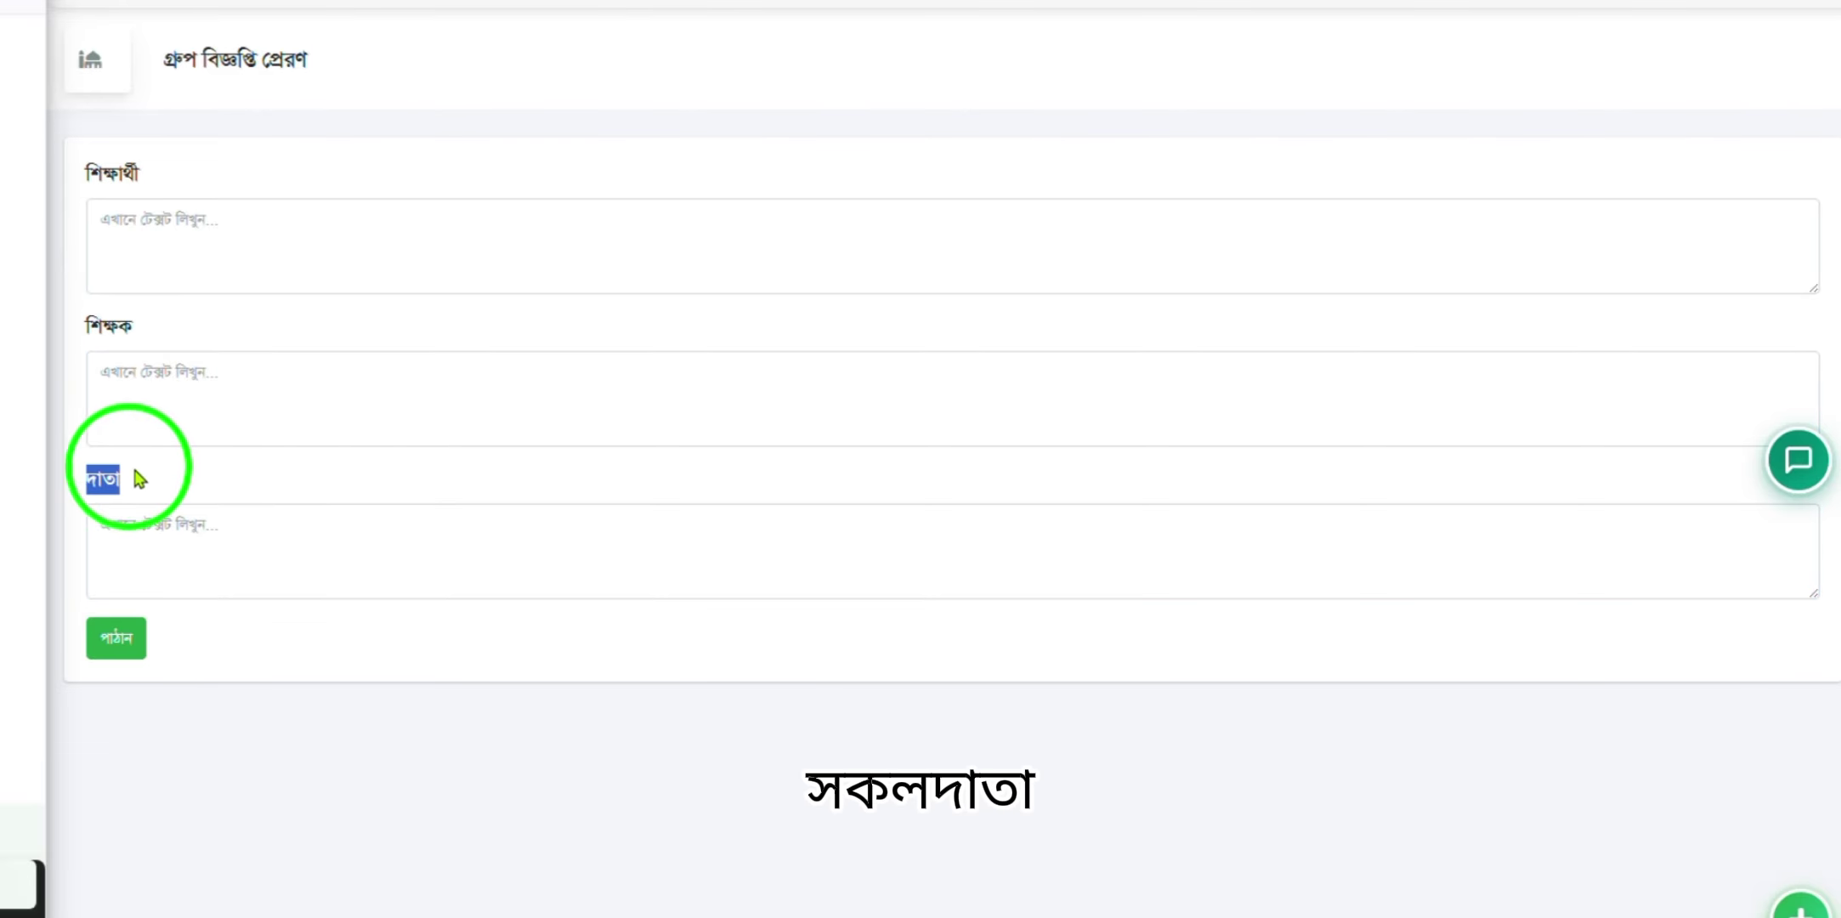
left_click(164, 224)
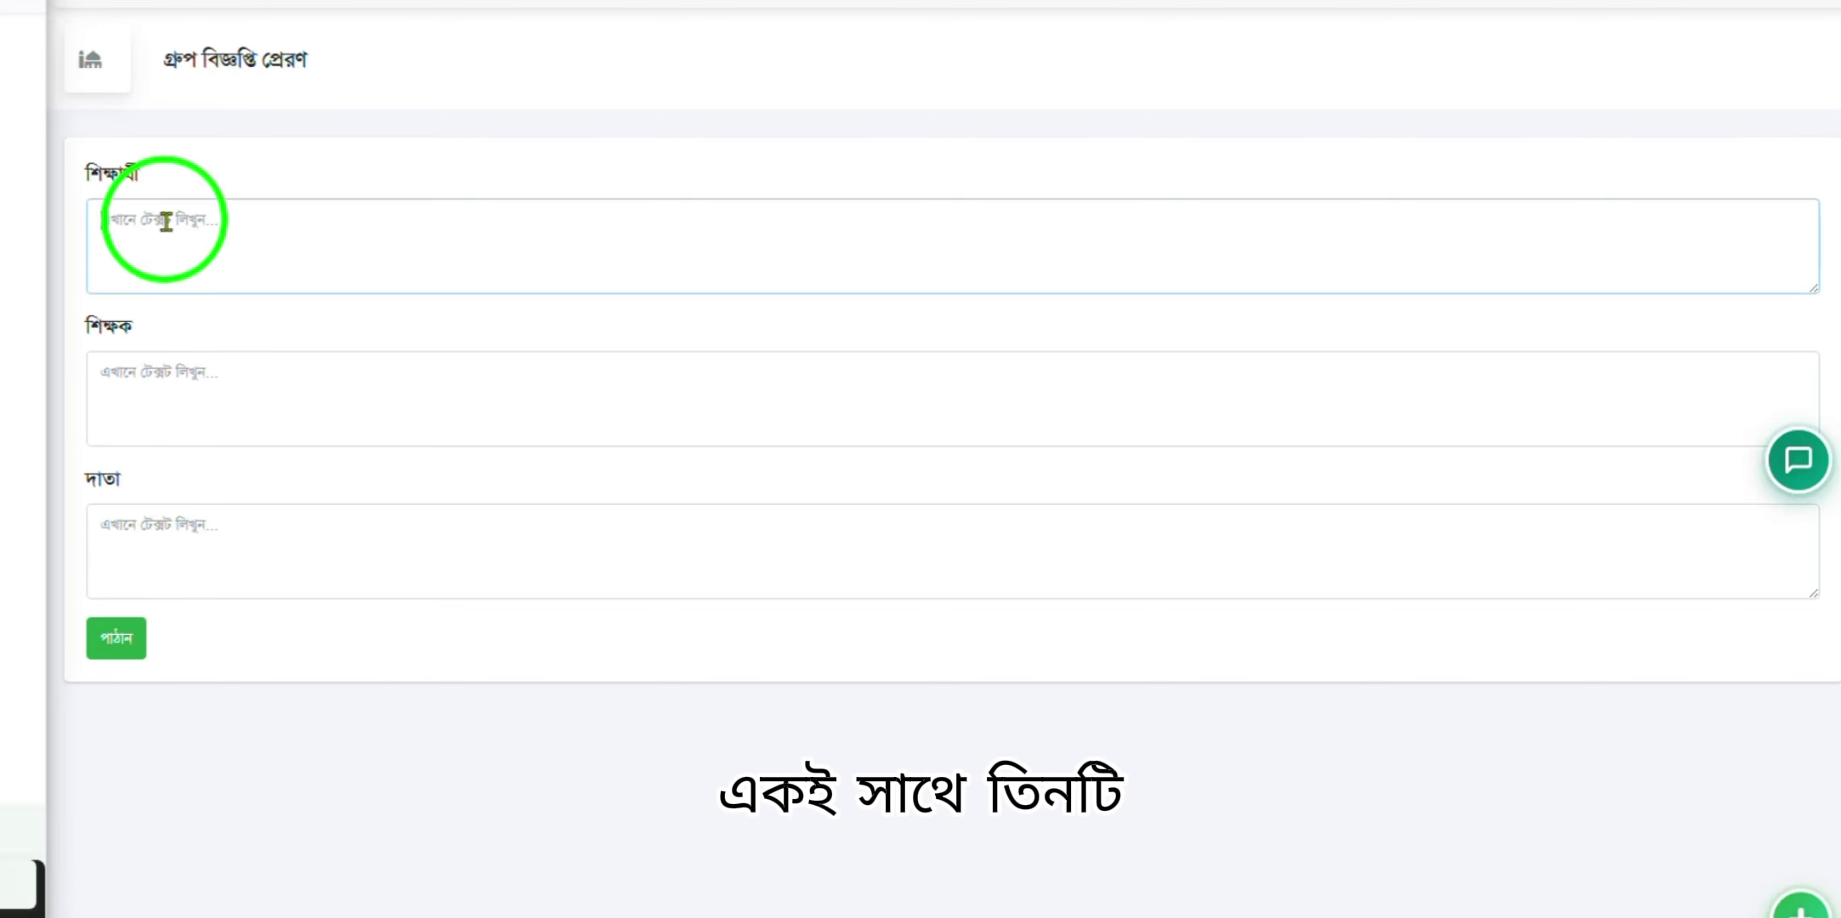
left_click(115, 527)
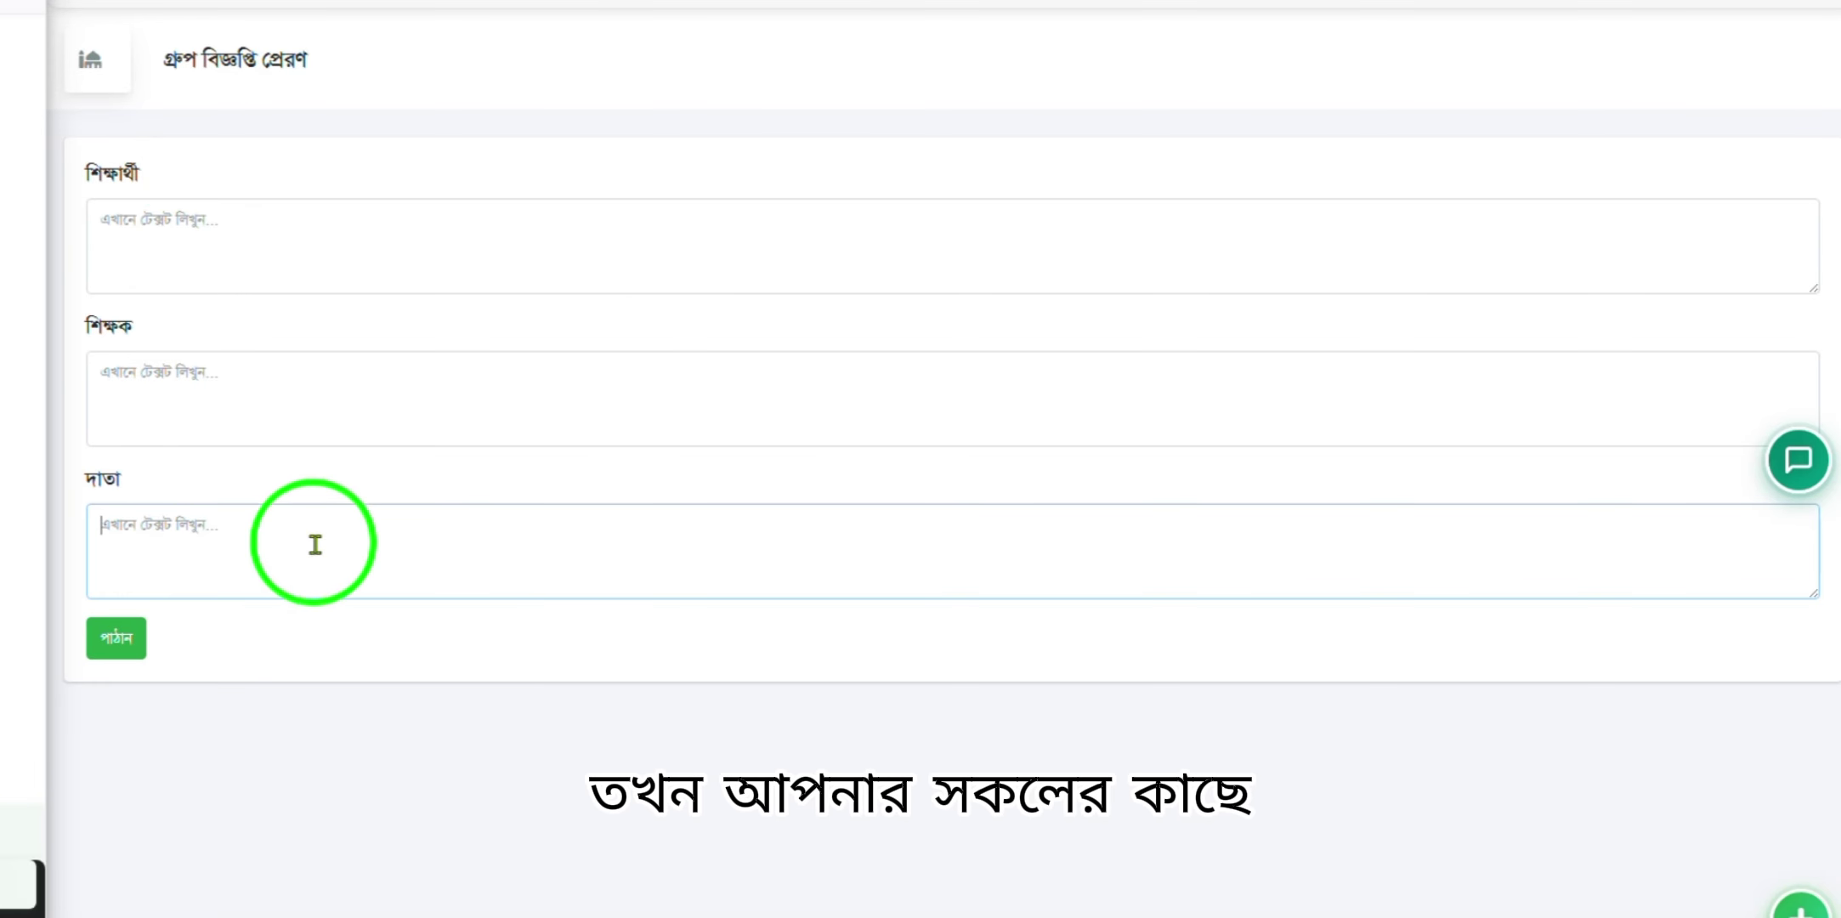
left_click(207, 244)
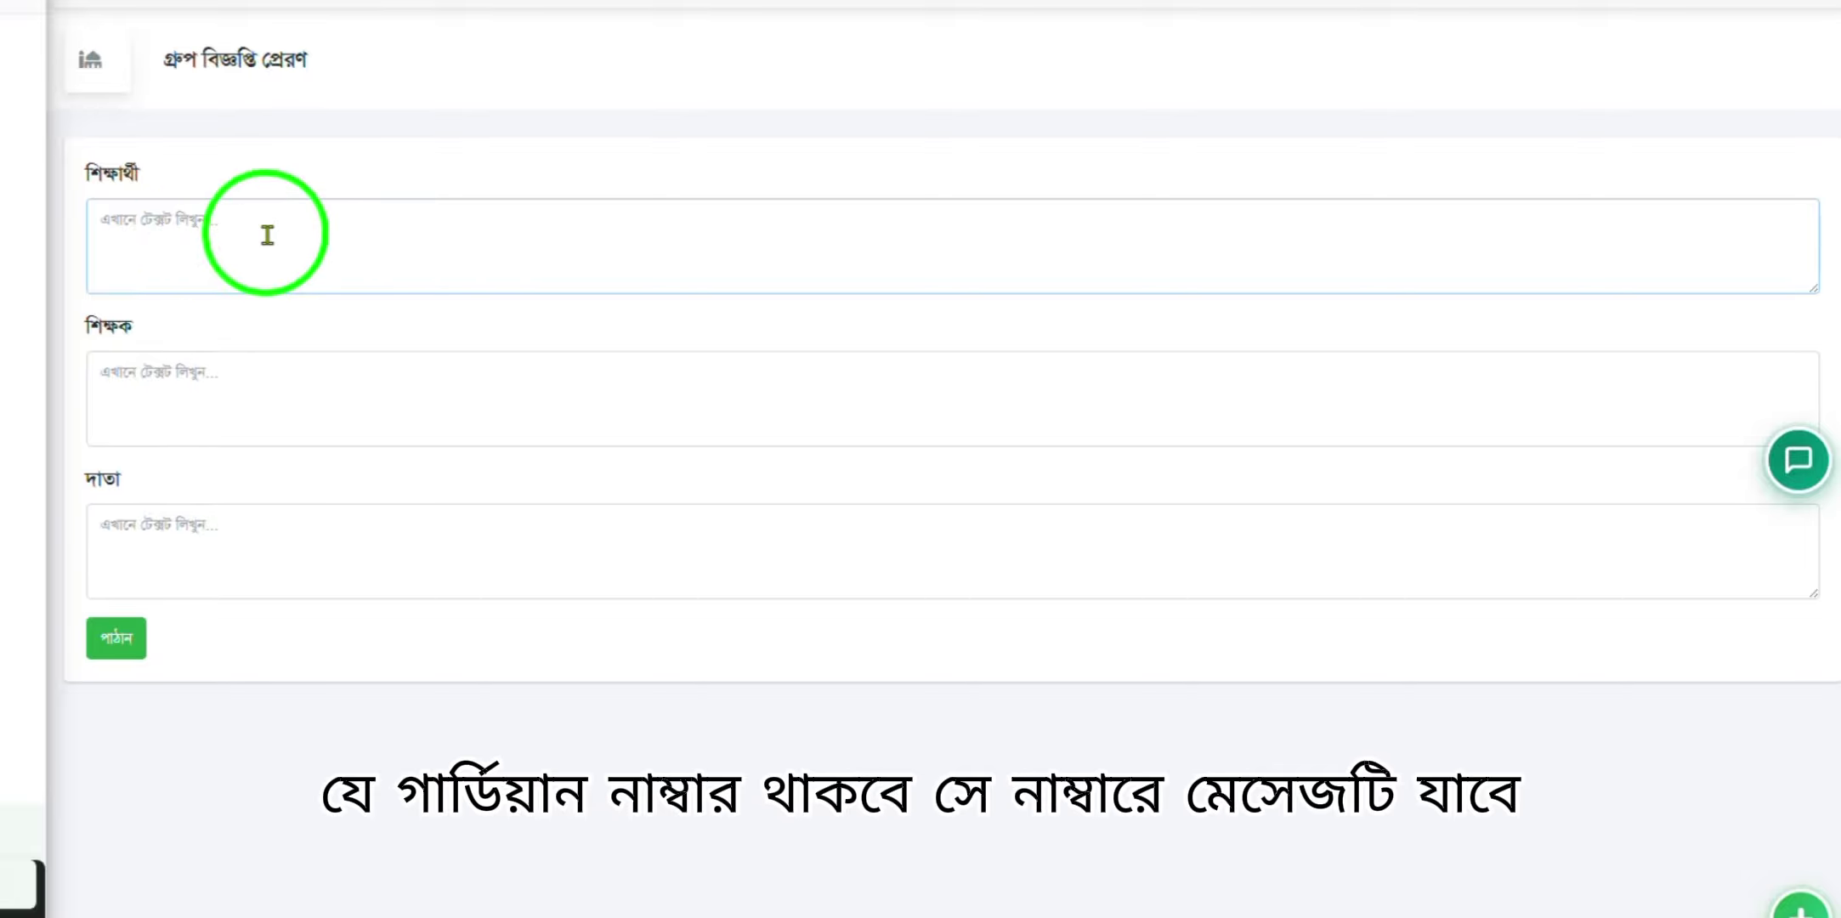
left_click(204, 375)
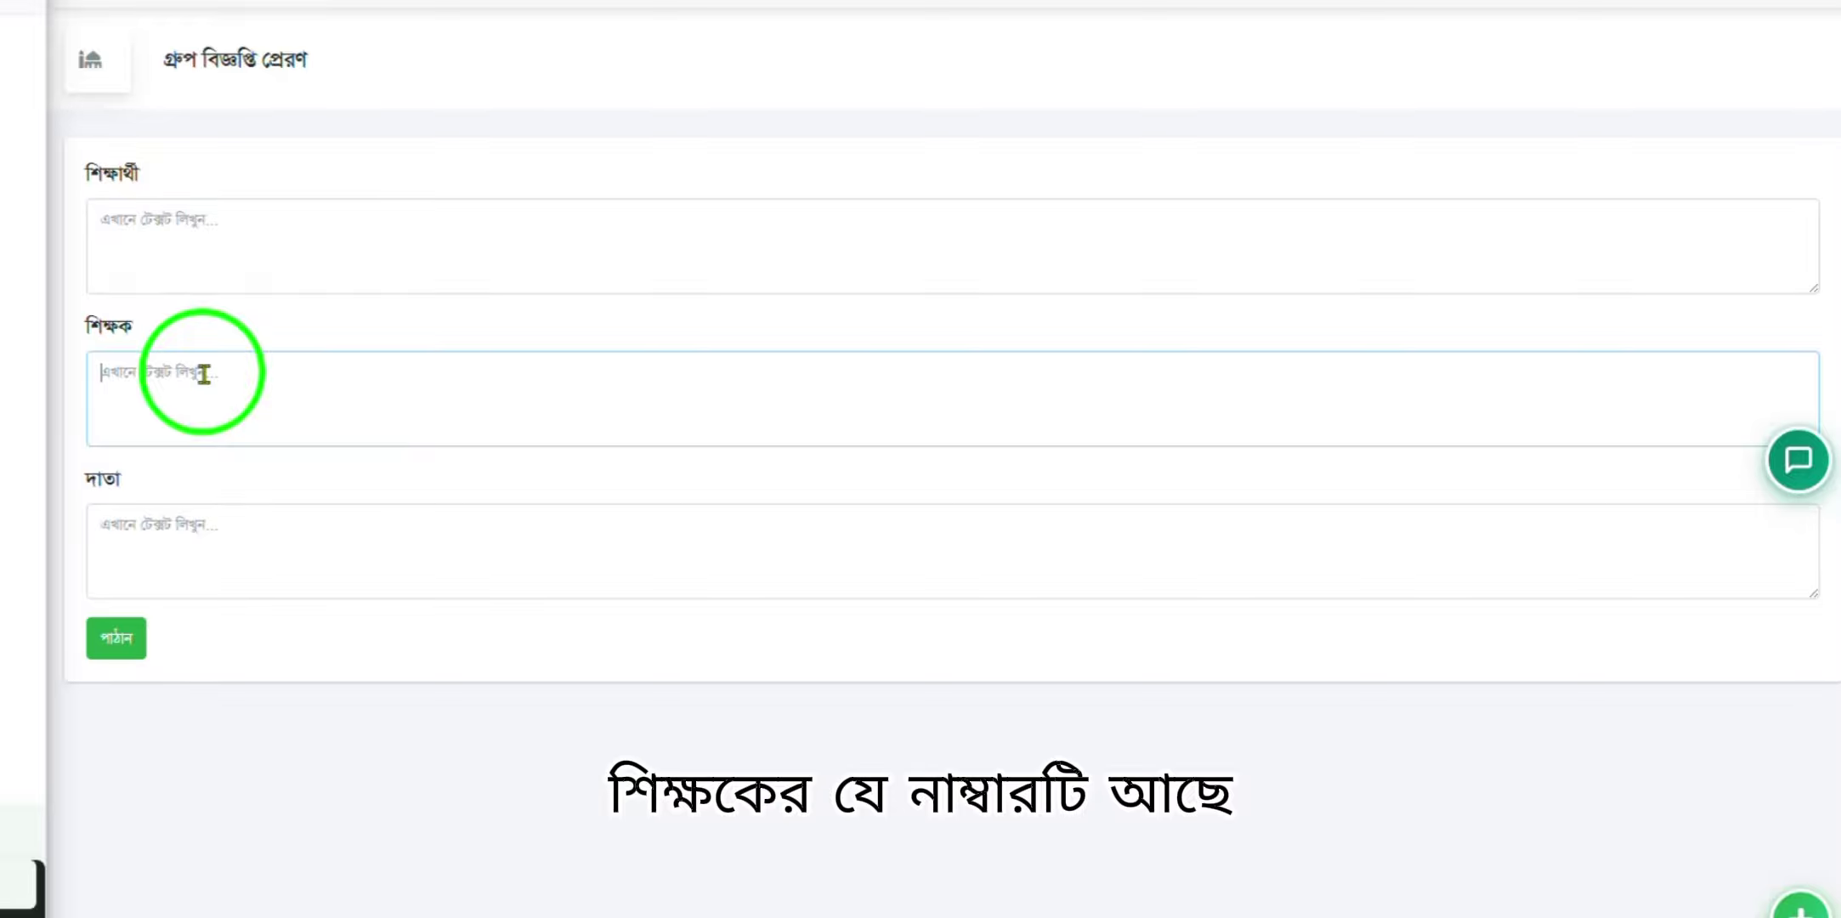
left_click(129, 547)
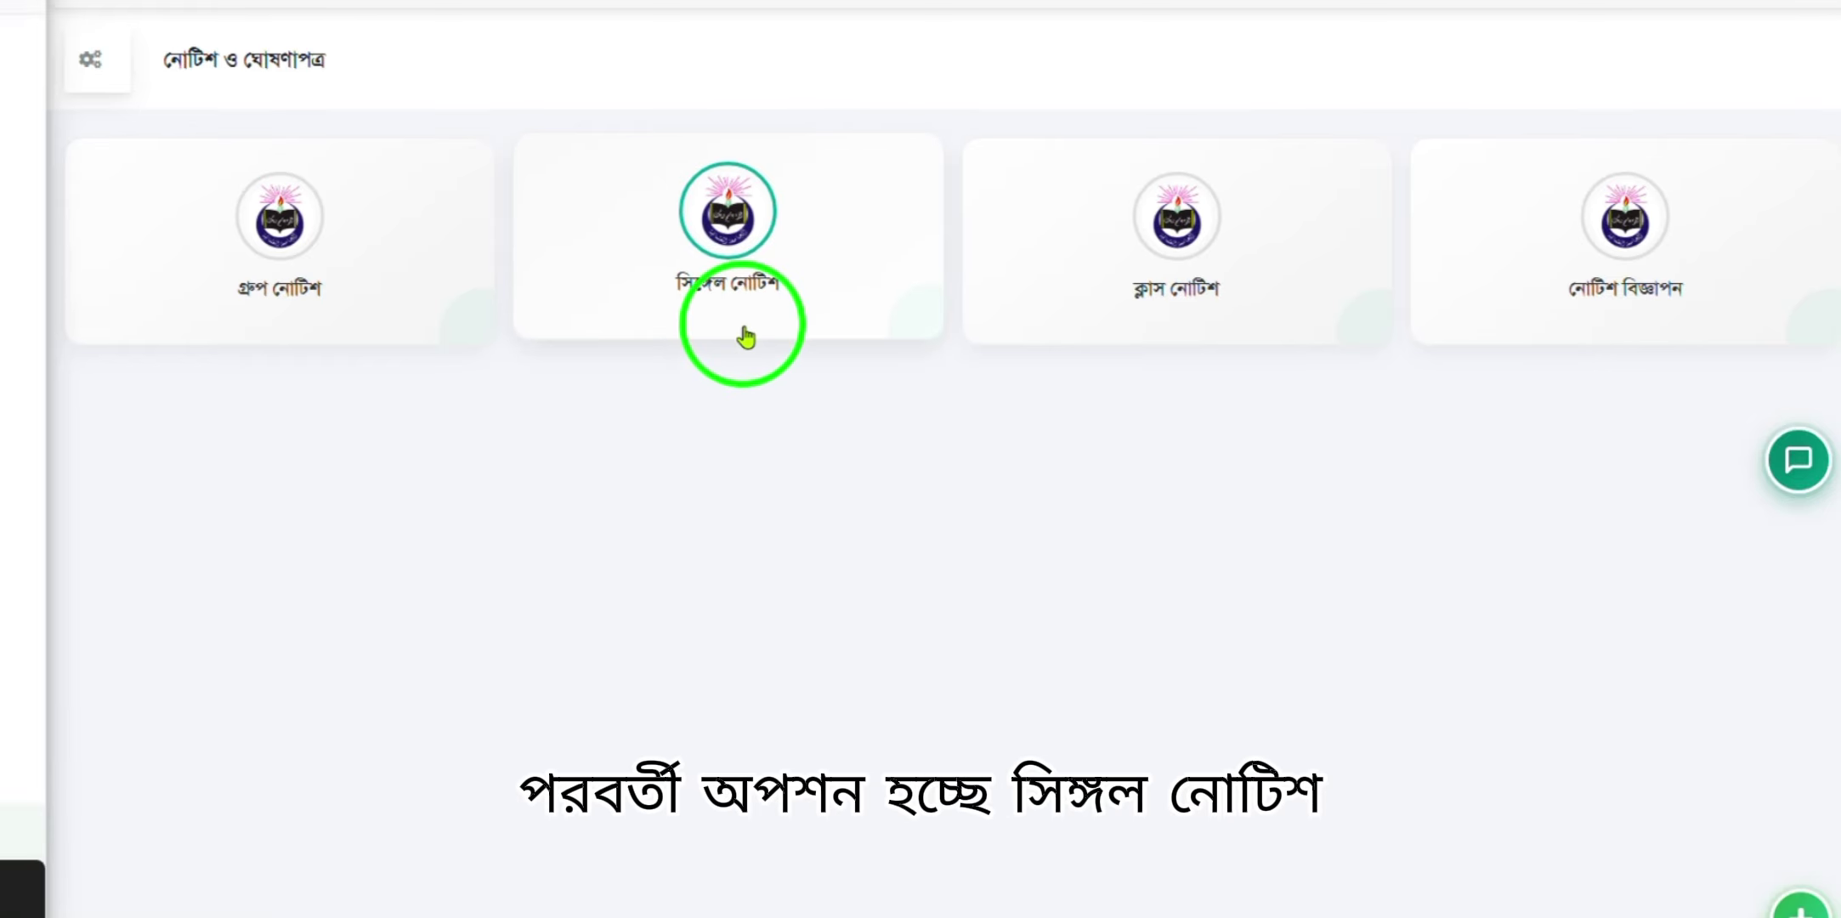
Open the single notice form (সিঙ্গেল নোটিশ) and set the recipient type to শিক্ষার্থী
left_click(752, 320)
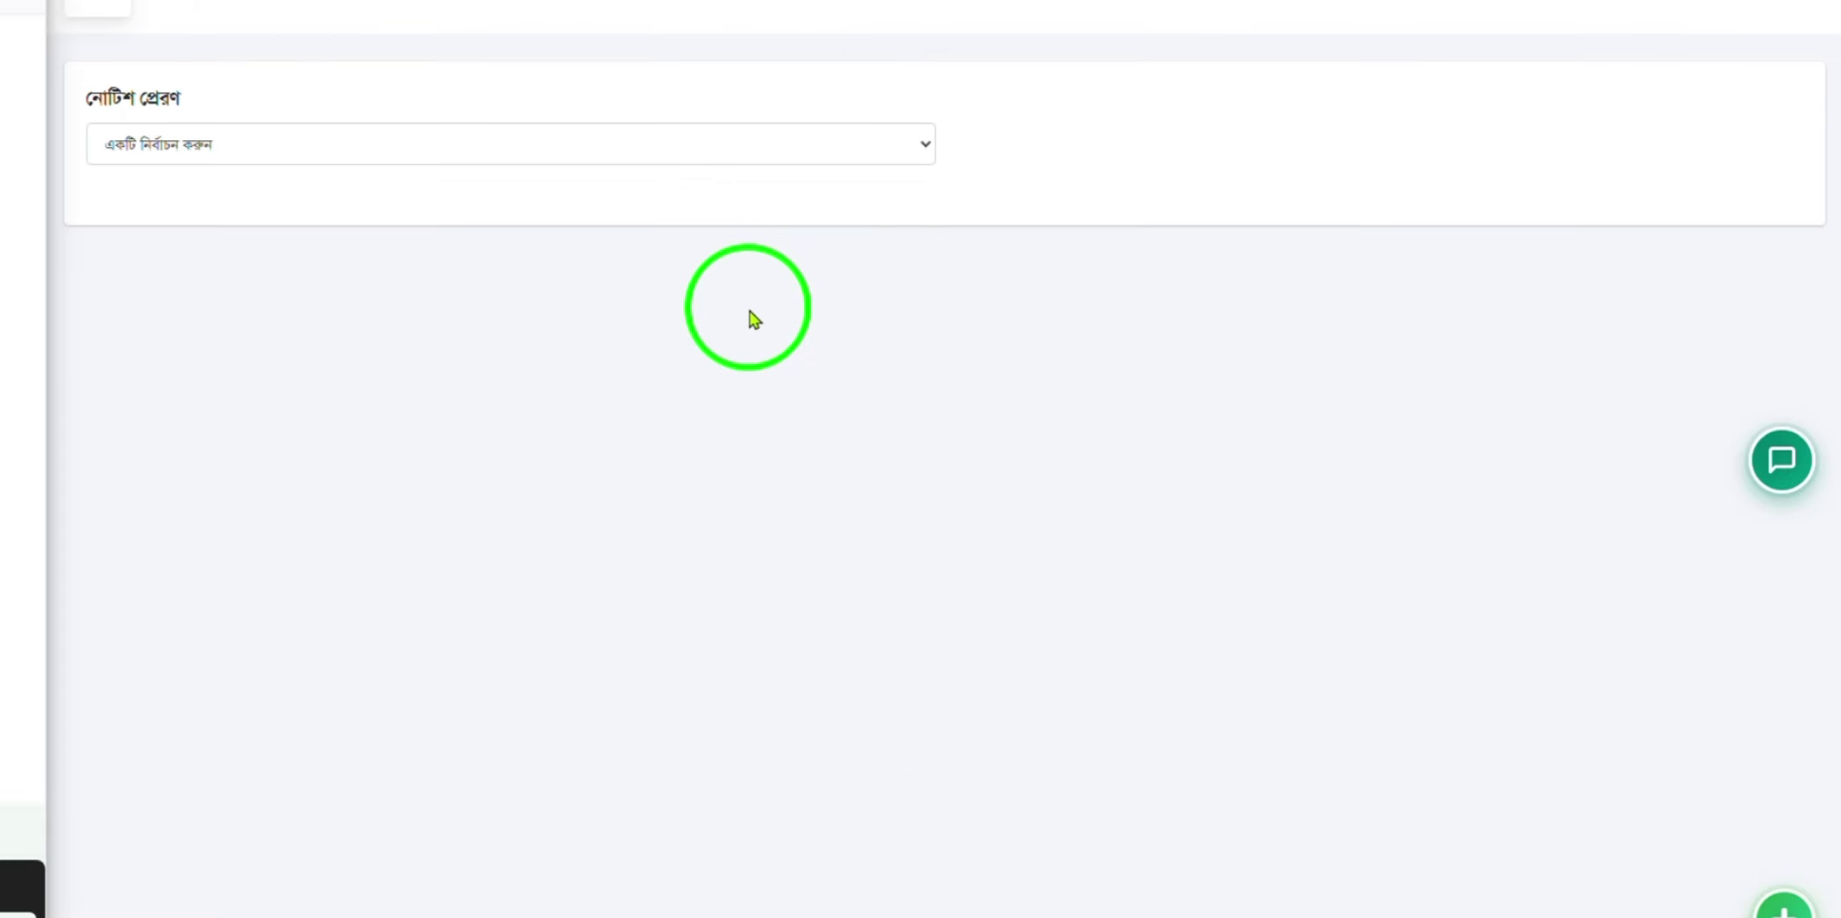
left_click(424, 153)
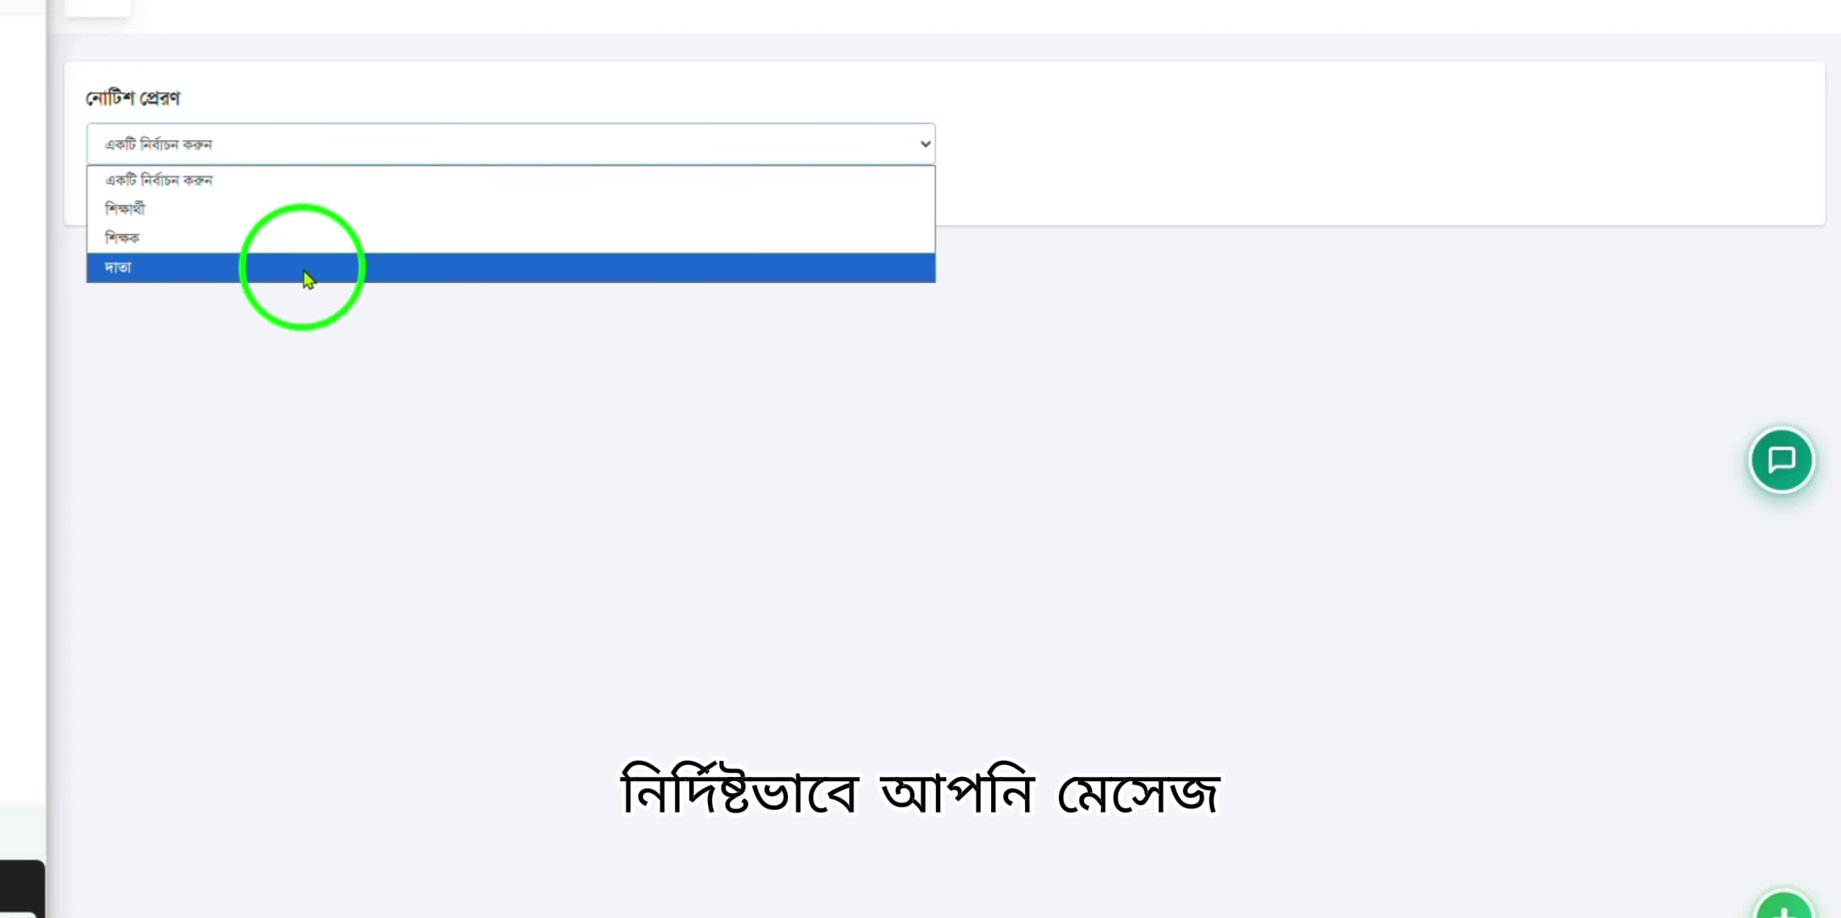
left_click(230, 213)
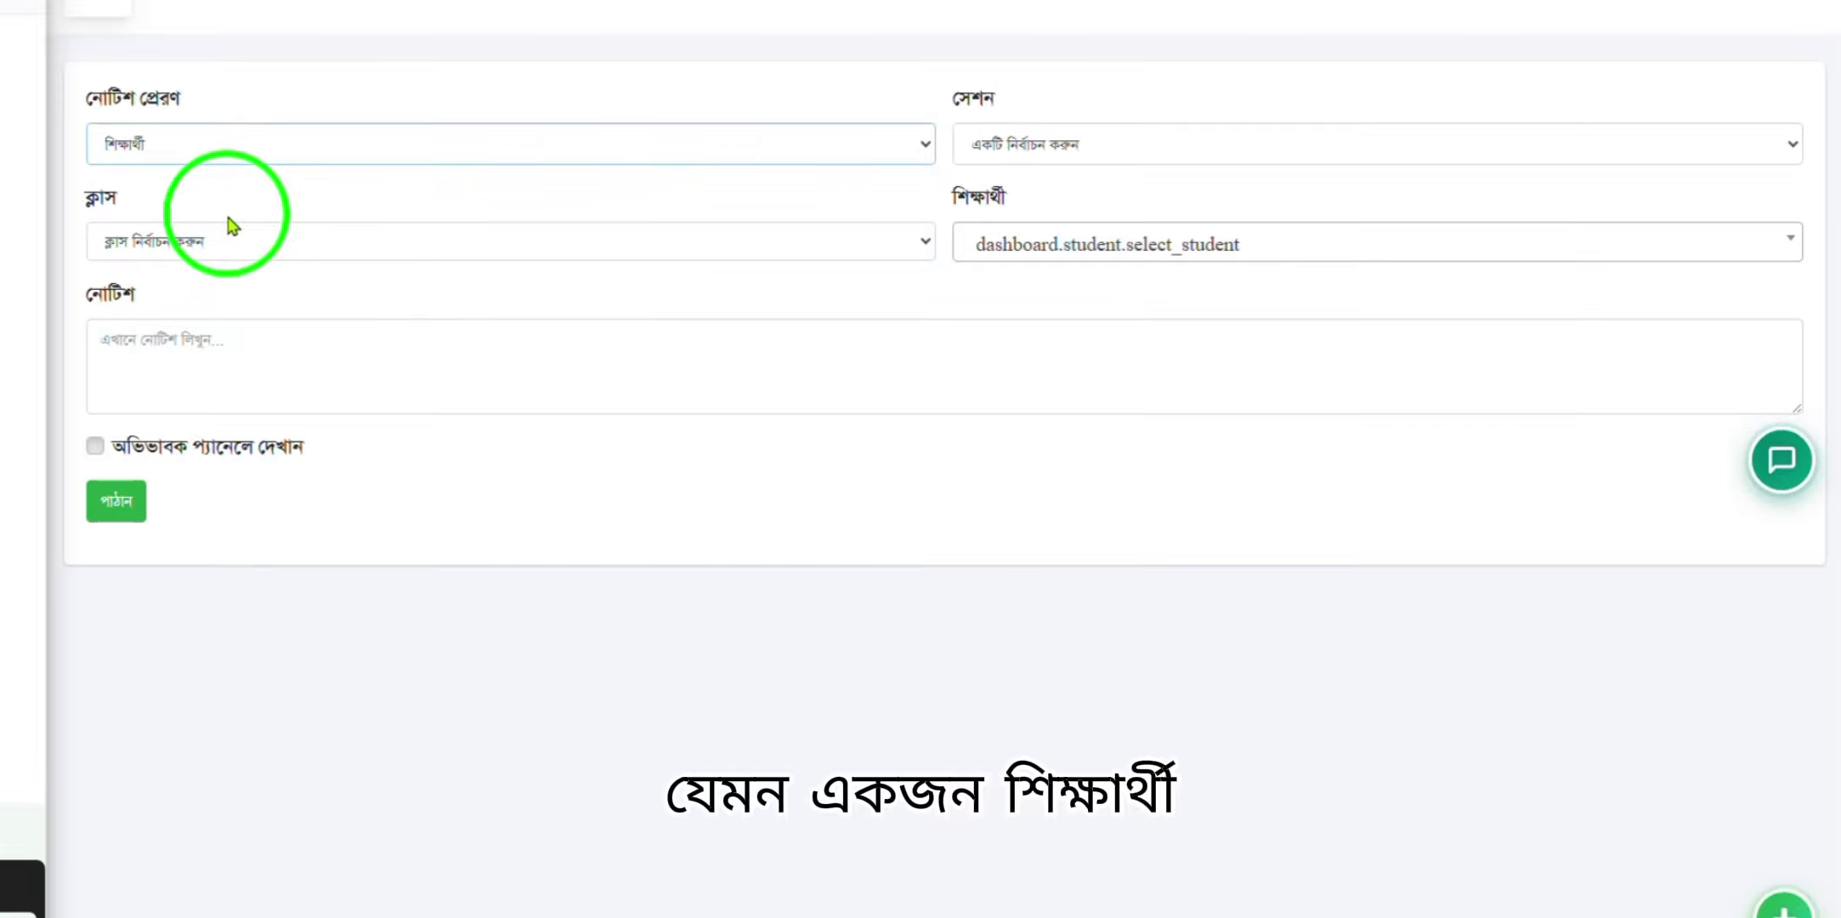
Choose session শিক্ষাবর্ষ 2025ও26ইং, class রাবে ৪র্থ কিতাব বিভাগ and the third listed student as the notice's recipient
left_click(1051, 140)
left_click(1057, 209)
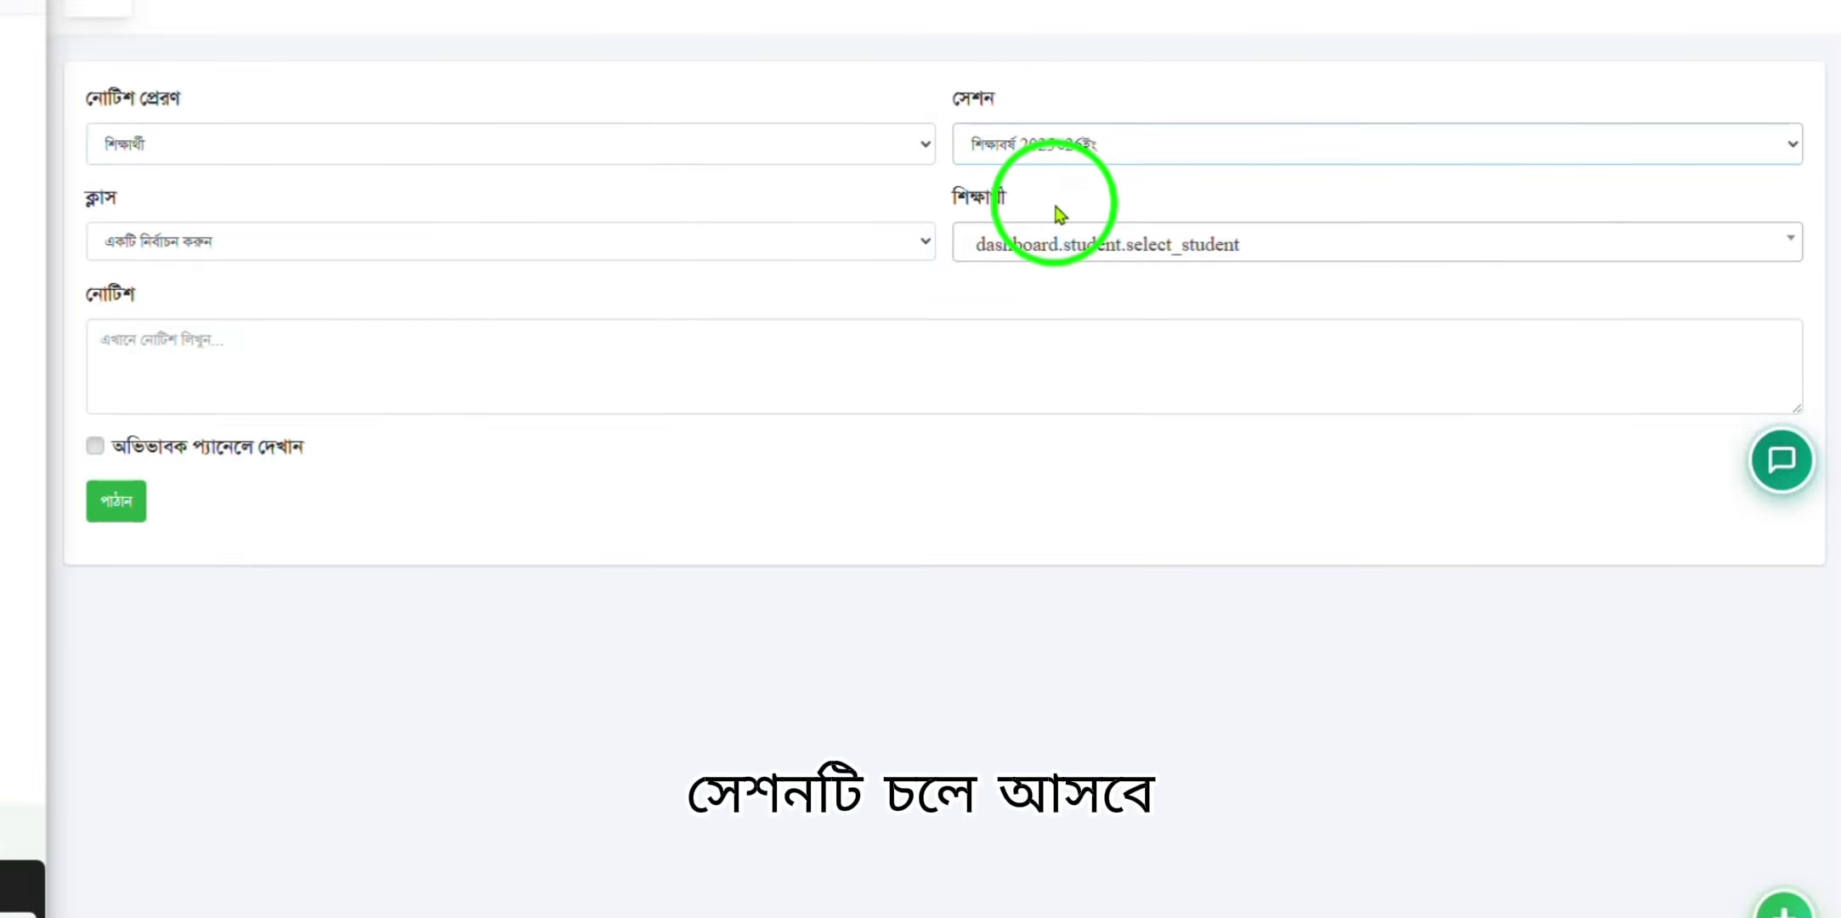
left_click(142, 246)
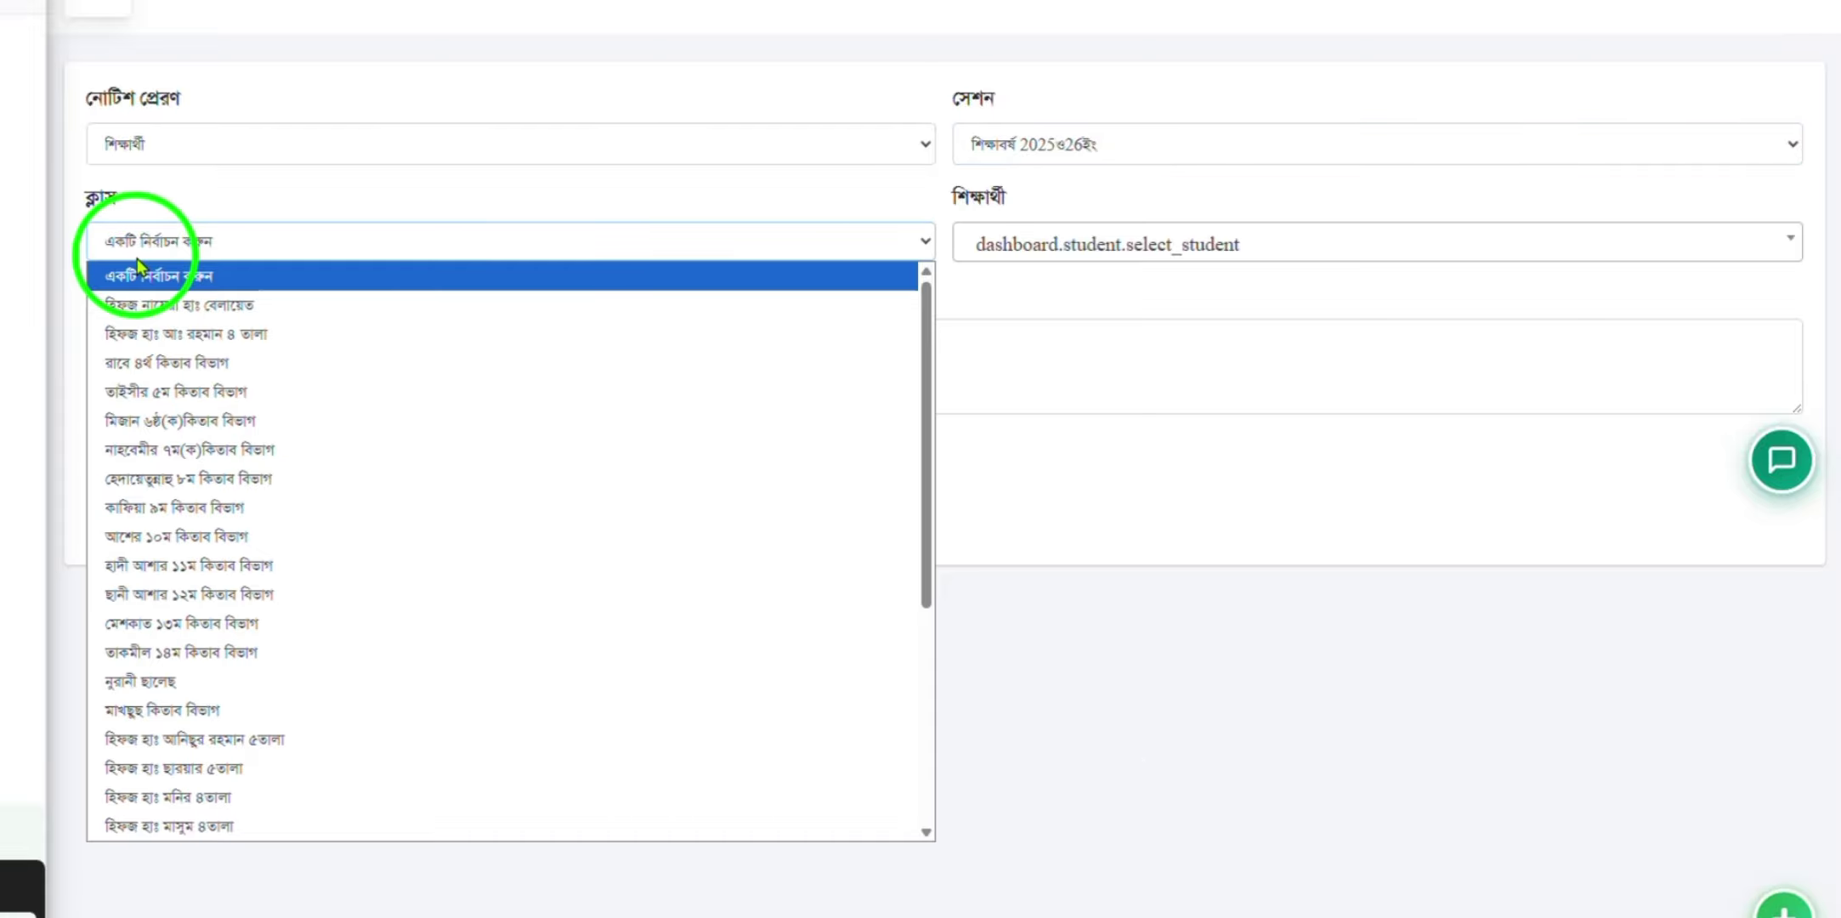
left_click(142, 379)
left_click(1008, 252)
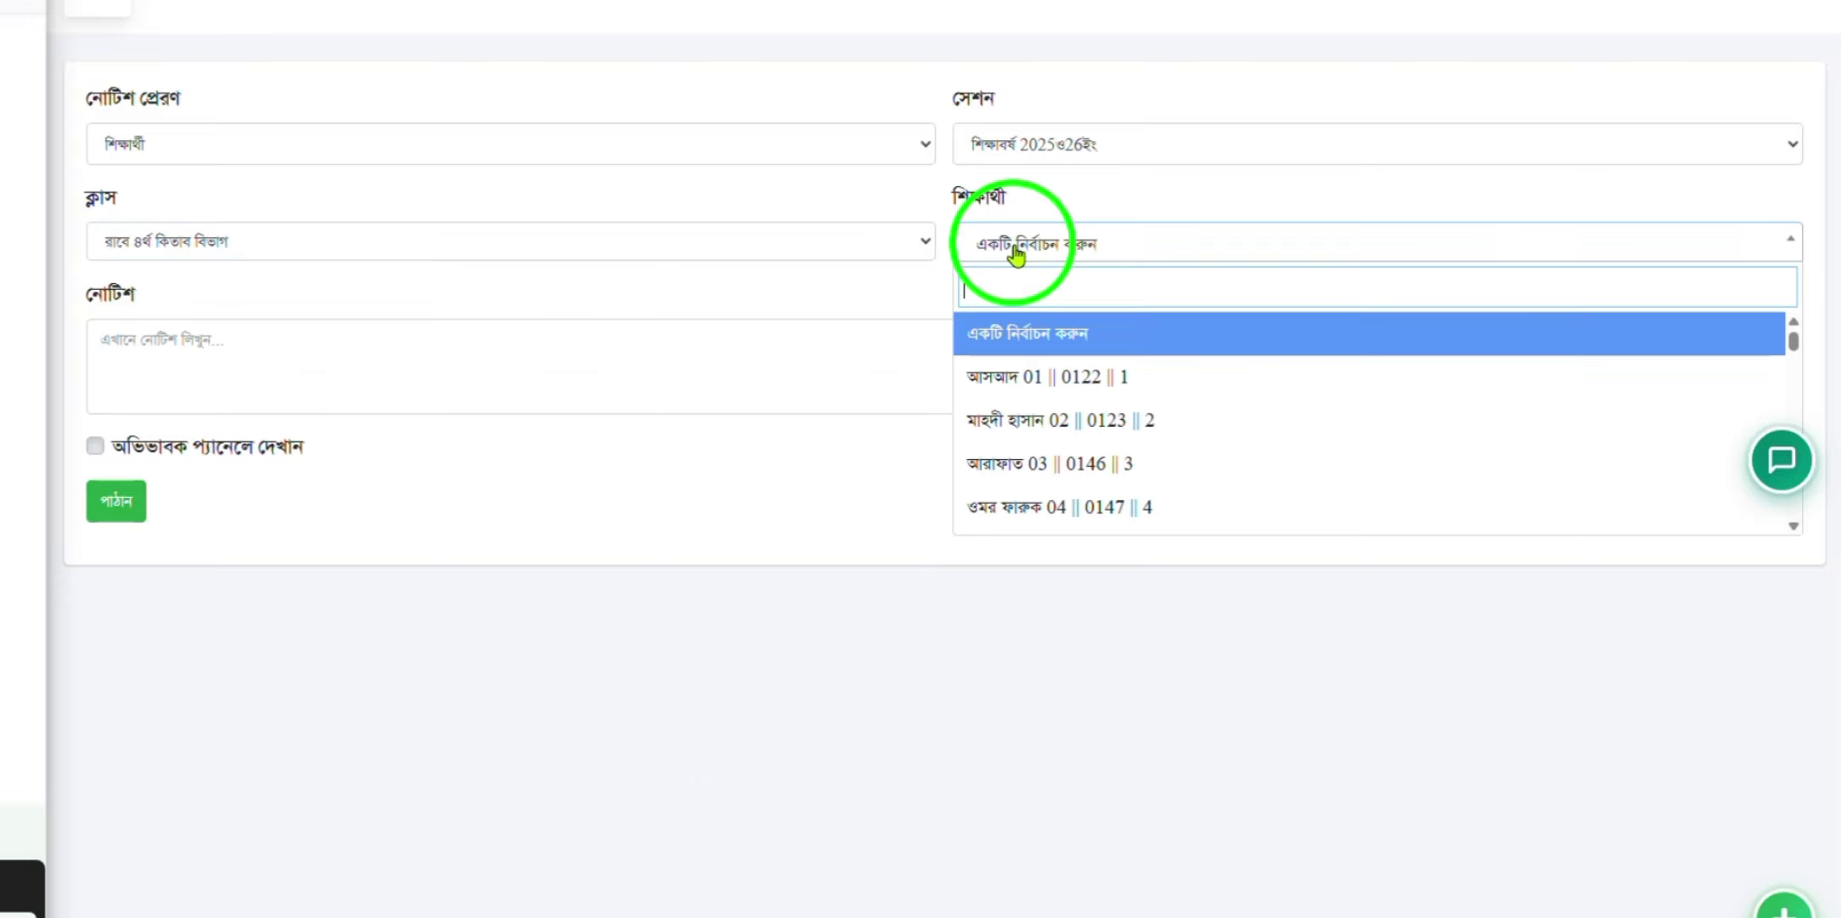
left_click(1060, 461)
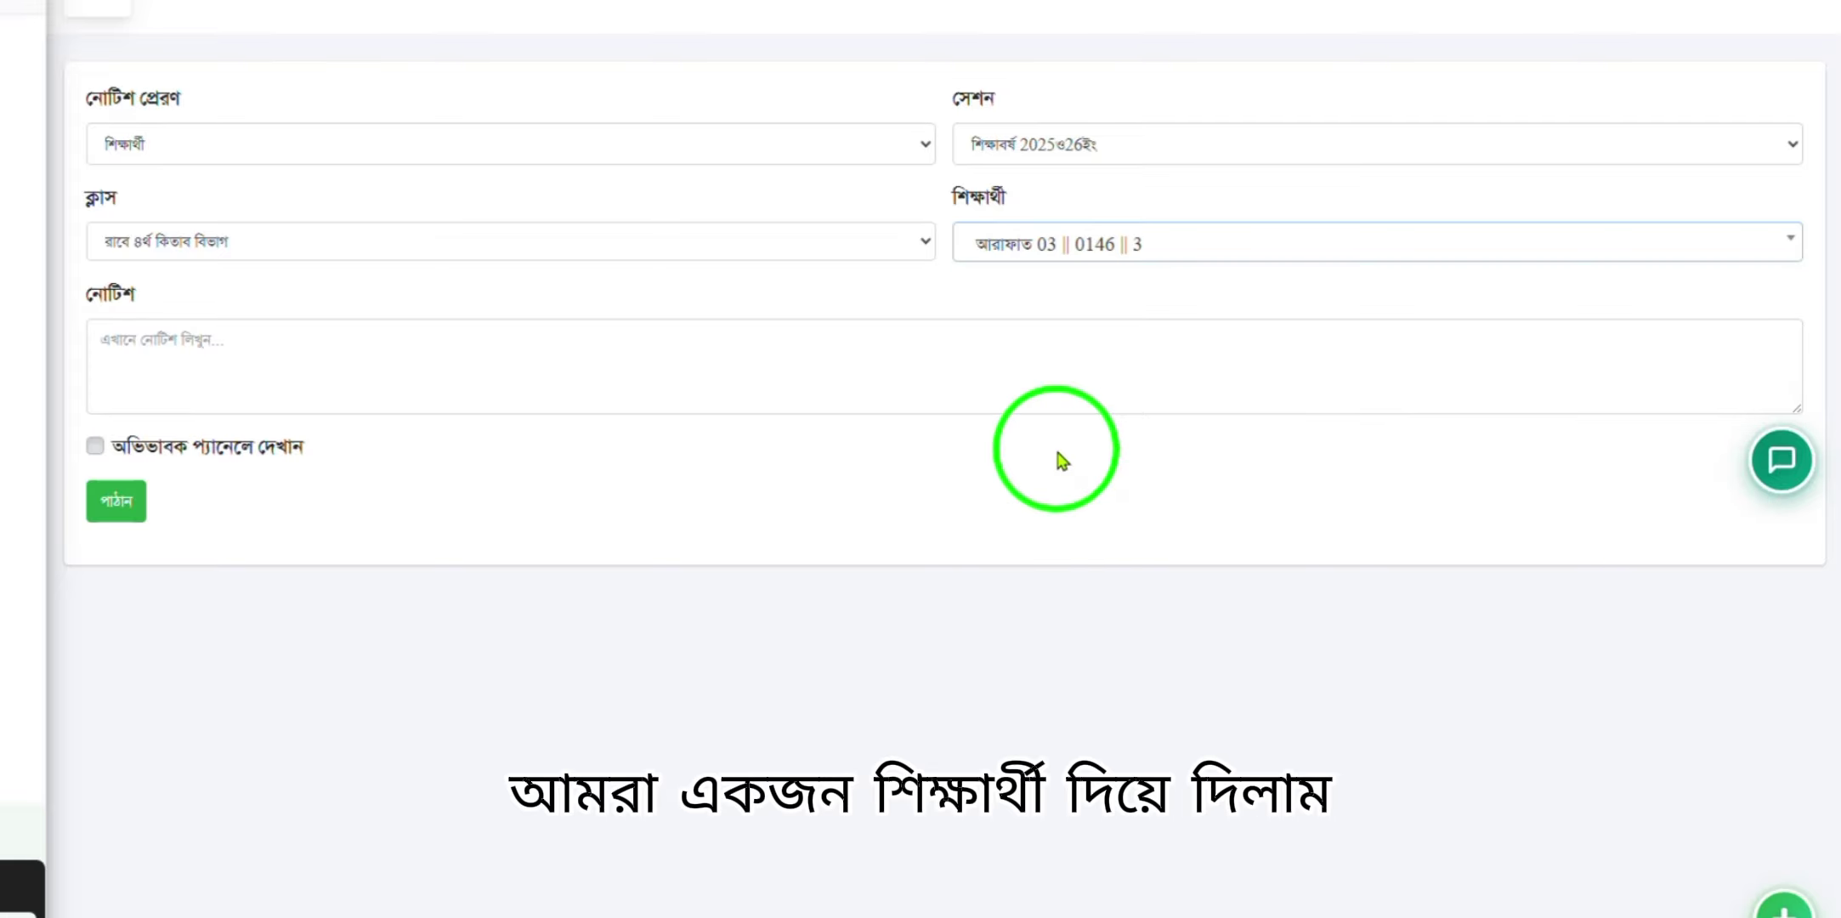
Enable অভিভাবক প্যানেলে দেখান for the single student notice and place the cursor in its notice text box
left_click(208, 350)
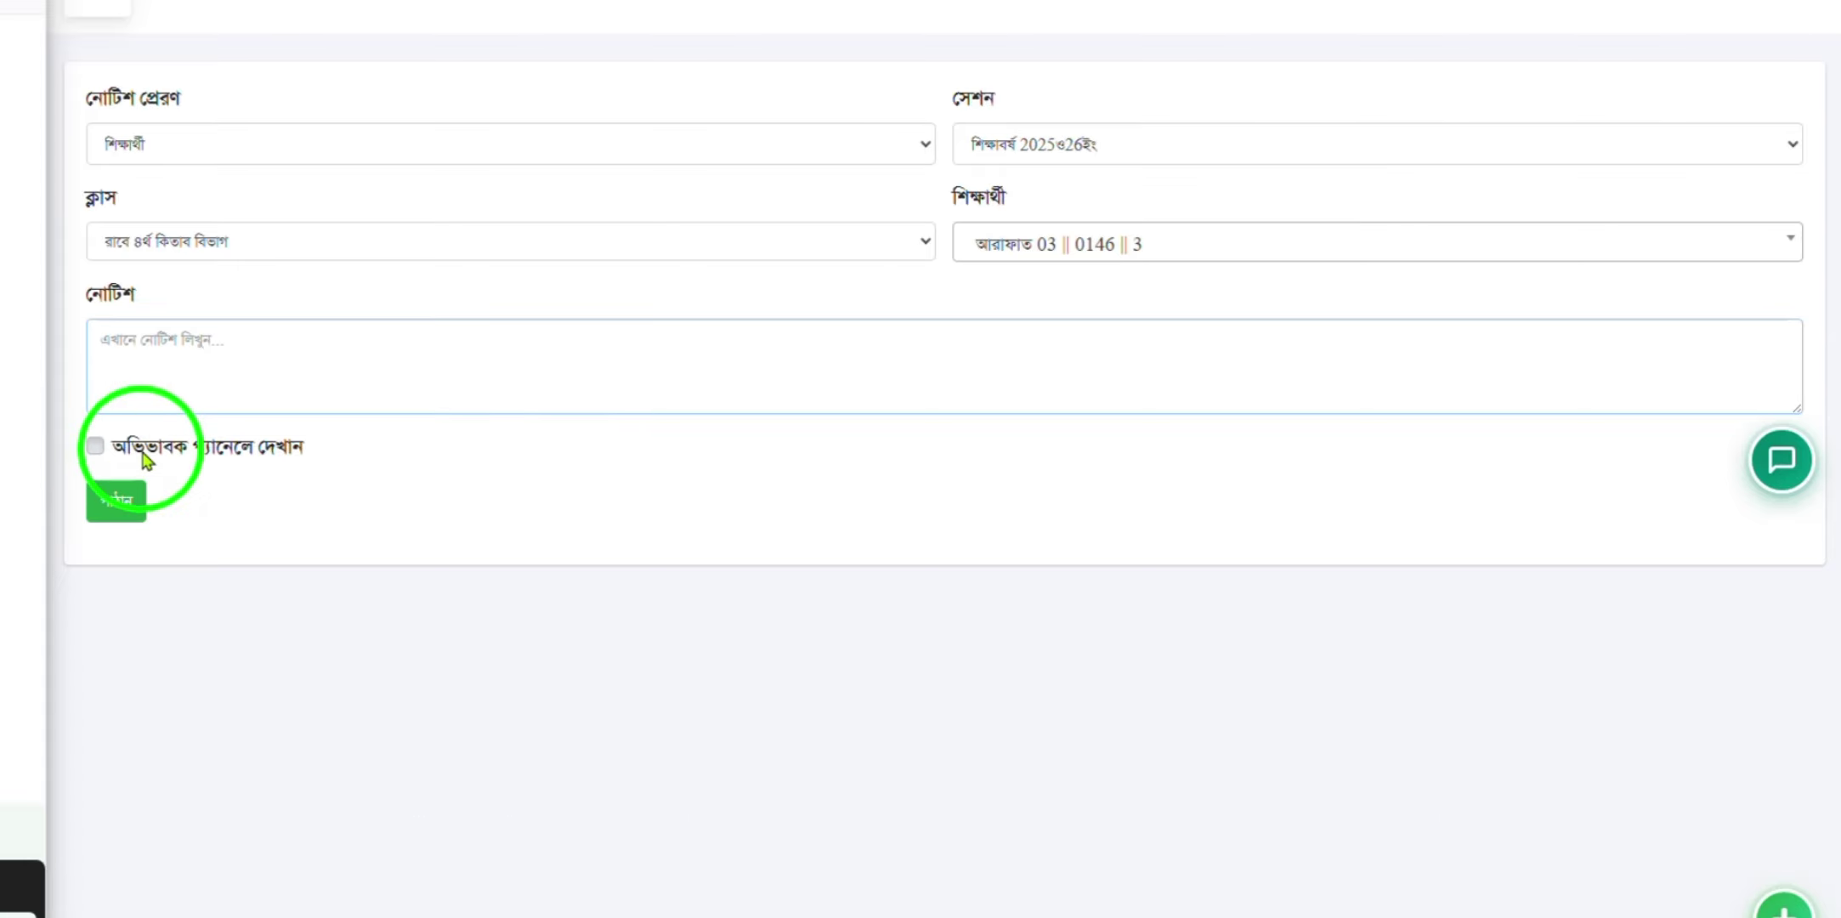
left_click(95, 447)
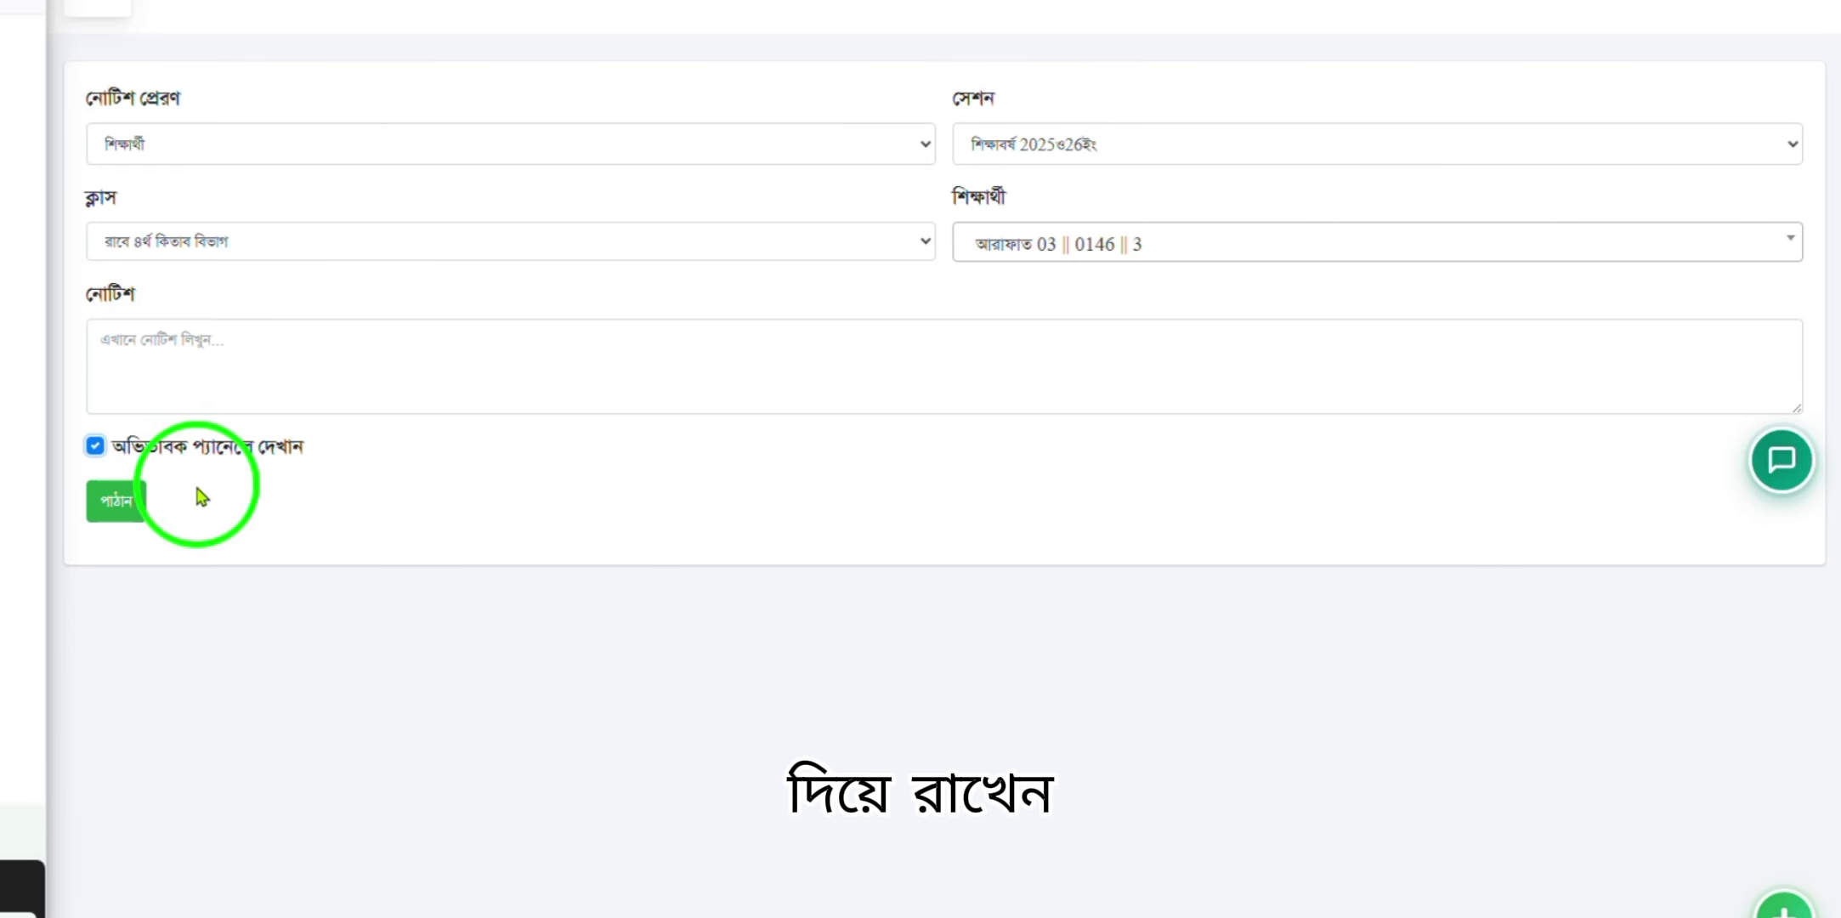
left_click(232, 335)
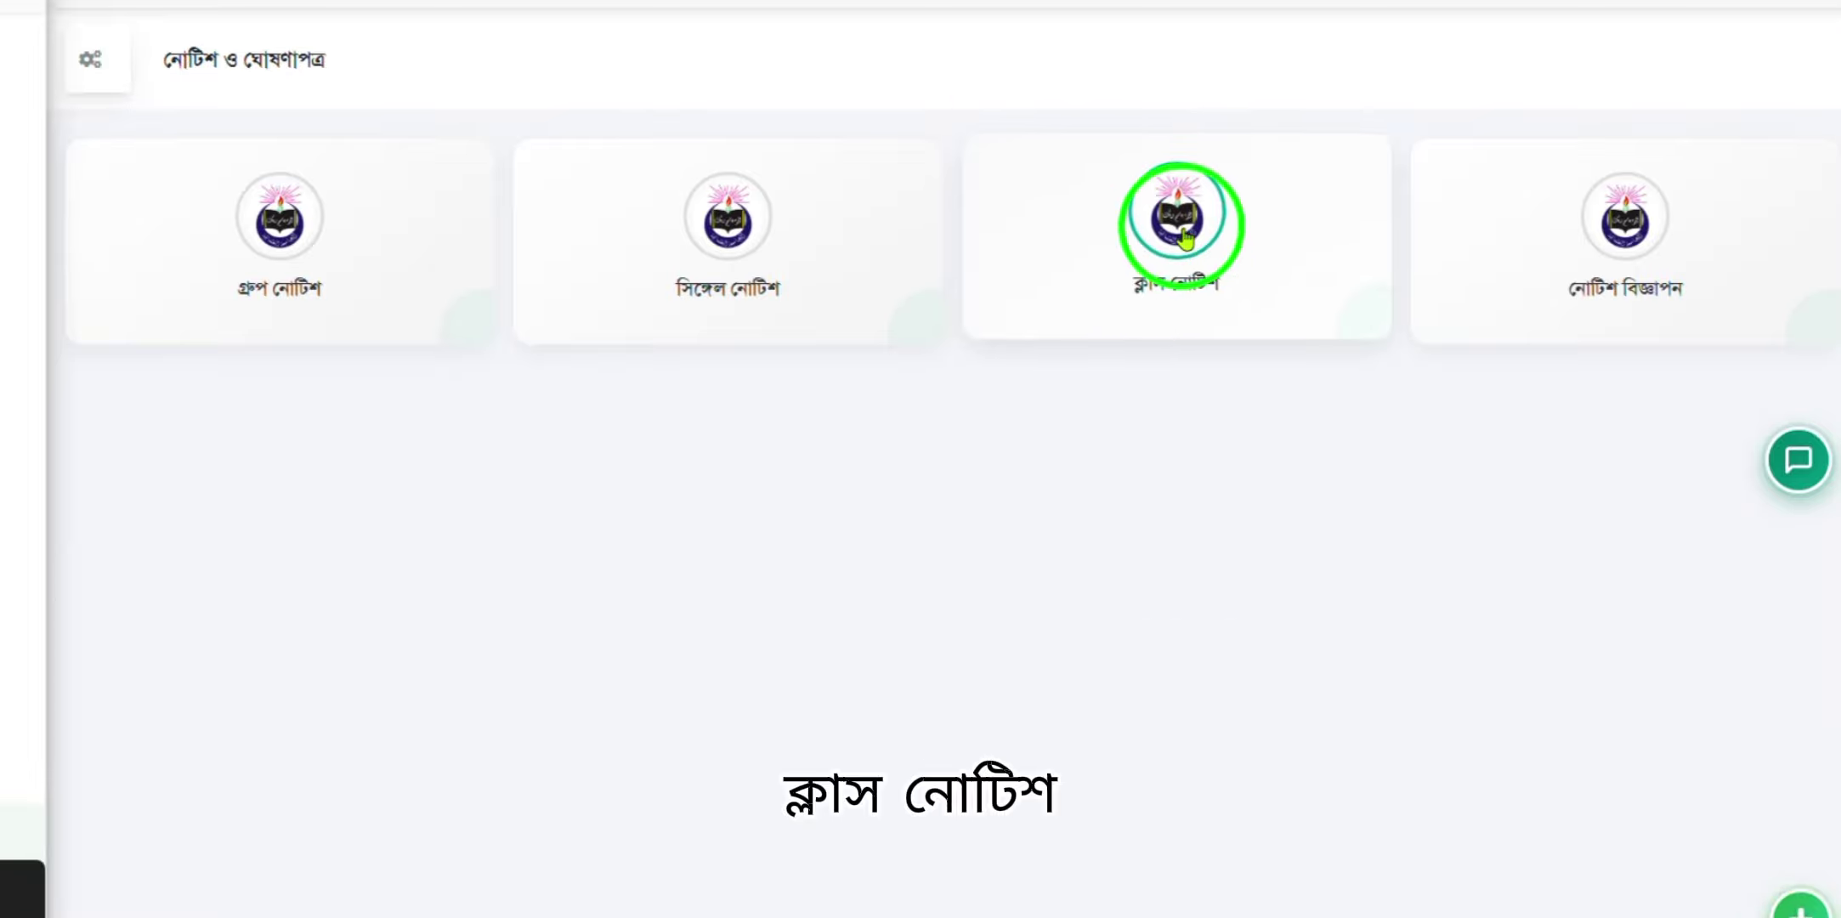
Open the class notice form (ক্লাস নোটিশ) and choose session শিক্ষাবর্ষ 2025ও26ইং with the first listed হিফজ নাযেরা class
left_click(1186, 238)
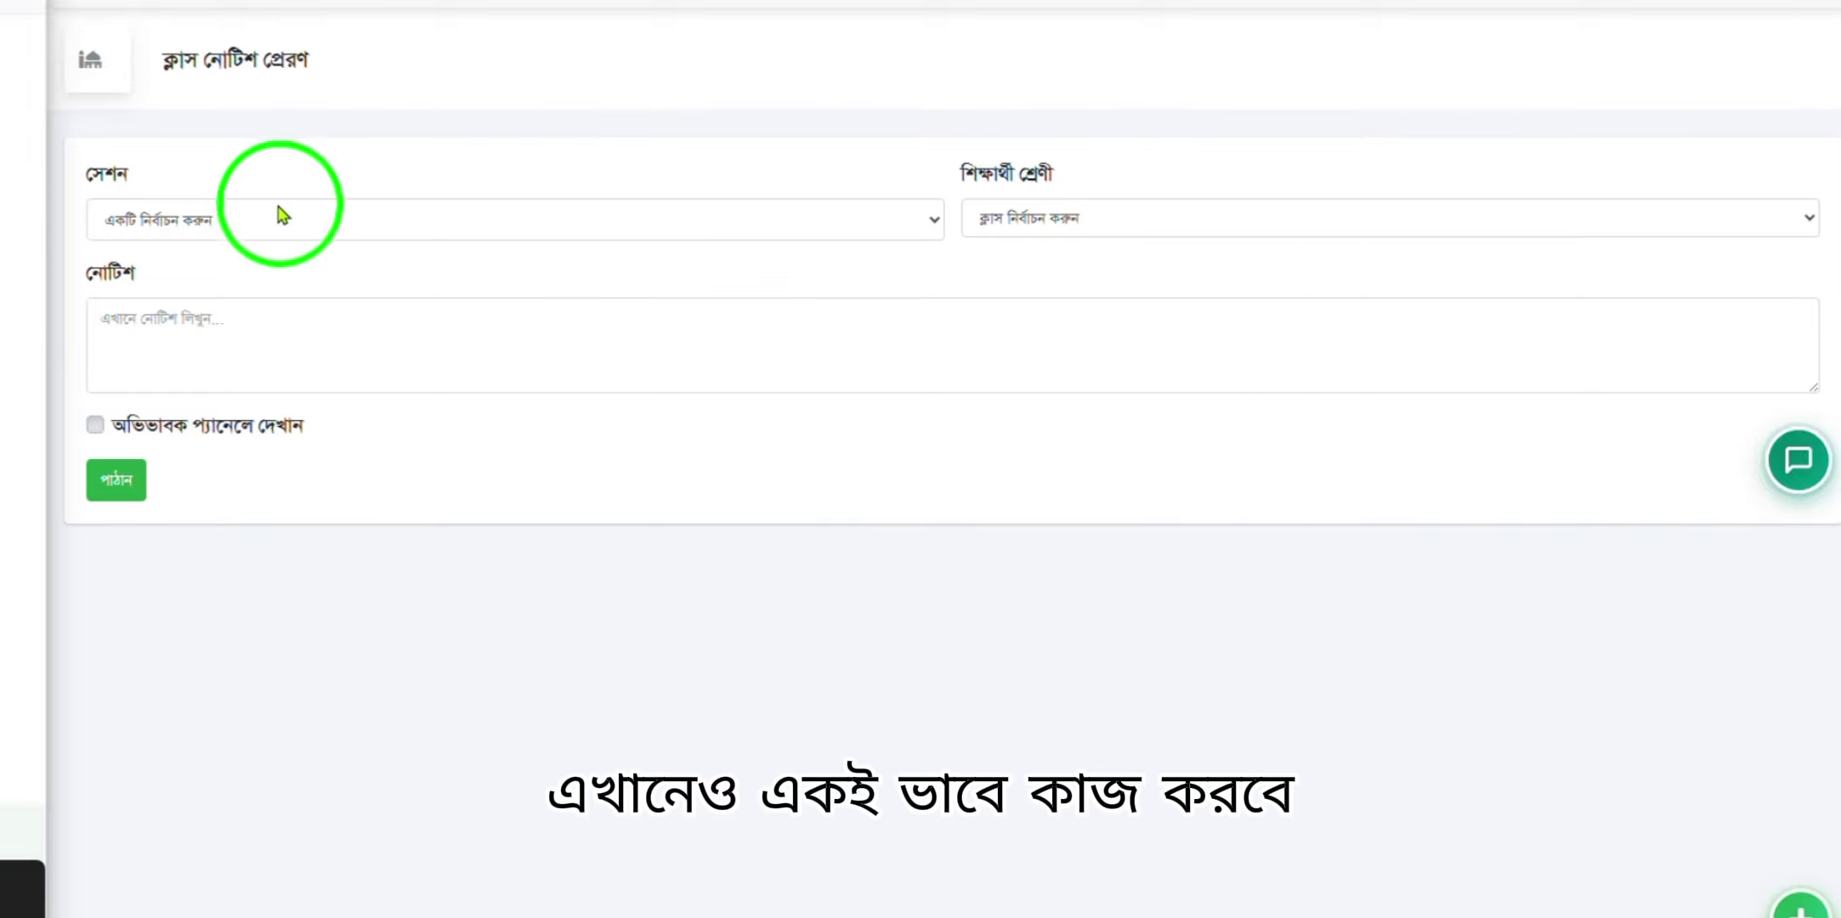
left_click(183, 236)
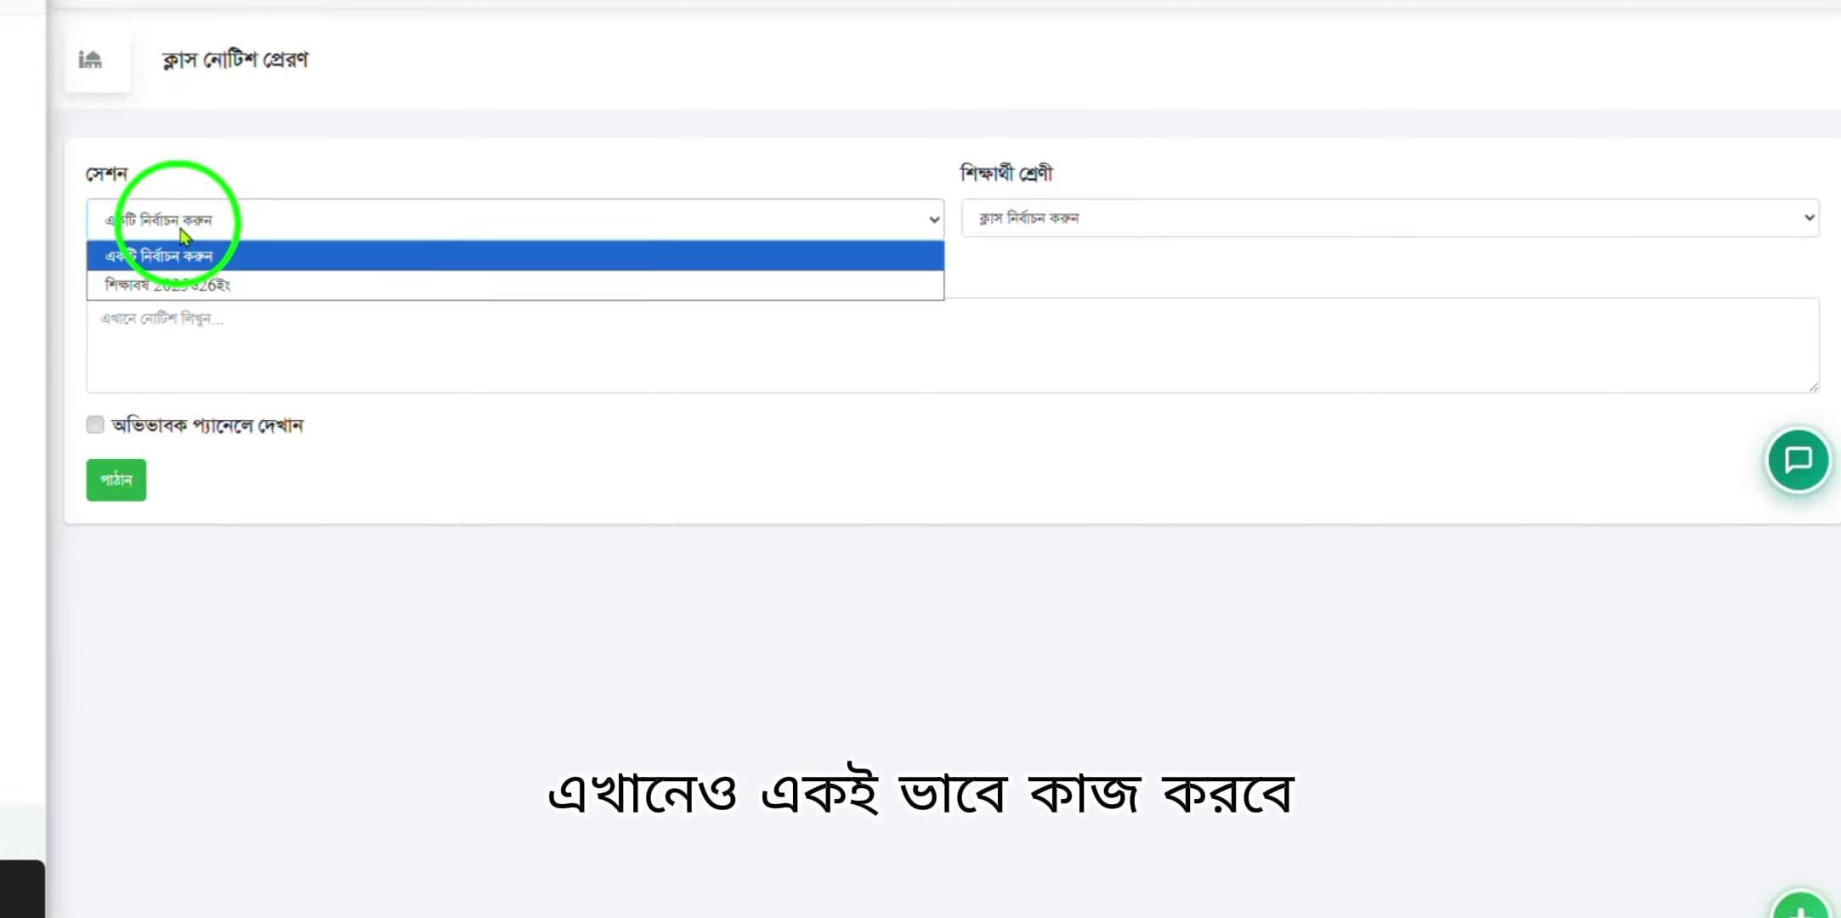
left_click(256, 284)
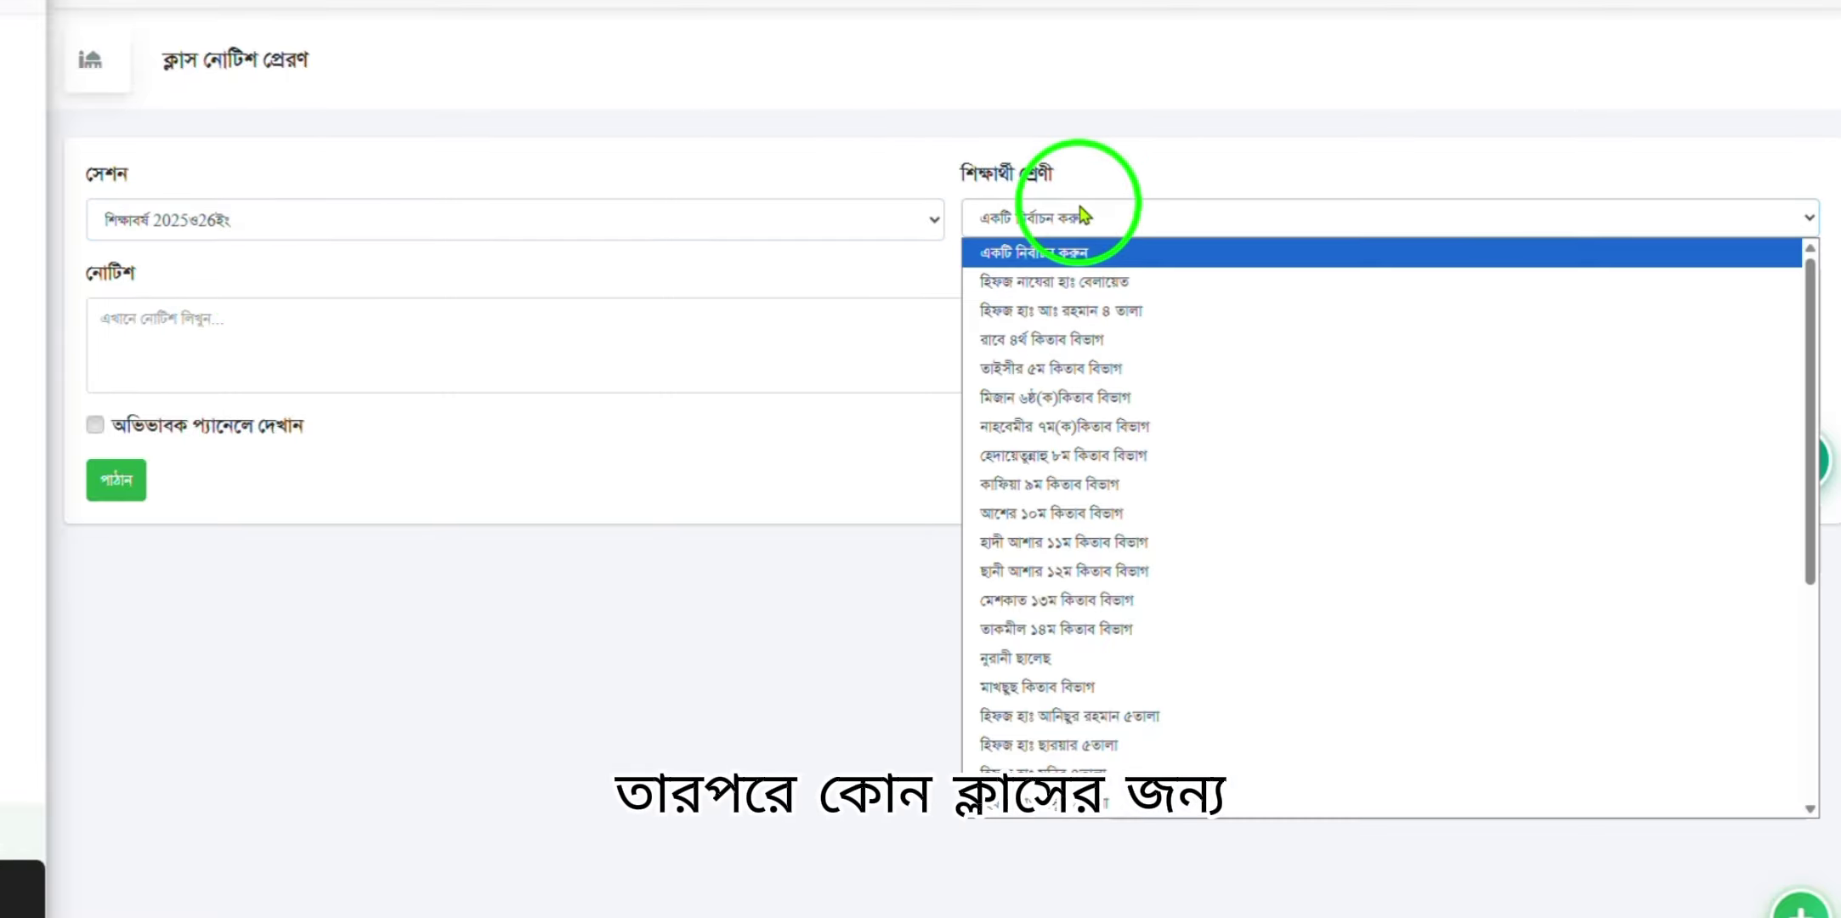
left_click(1084, 221)
left_click(1054, 280)
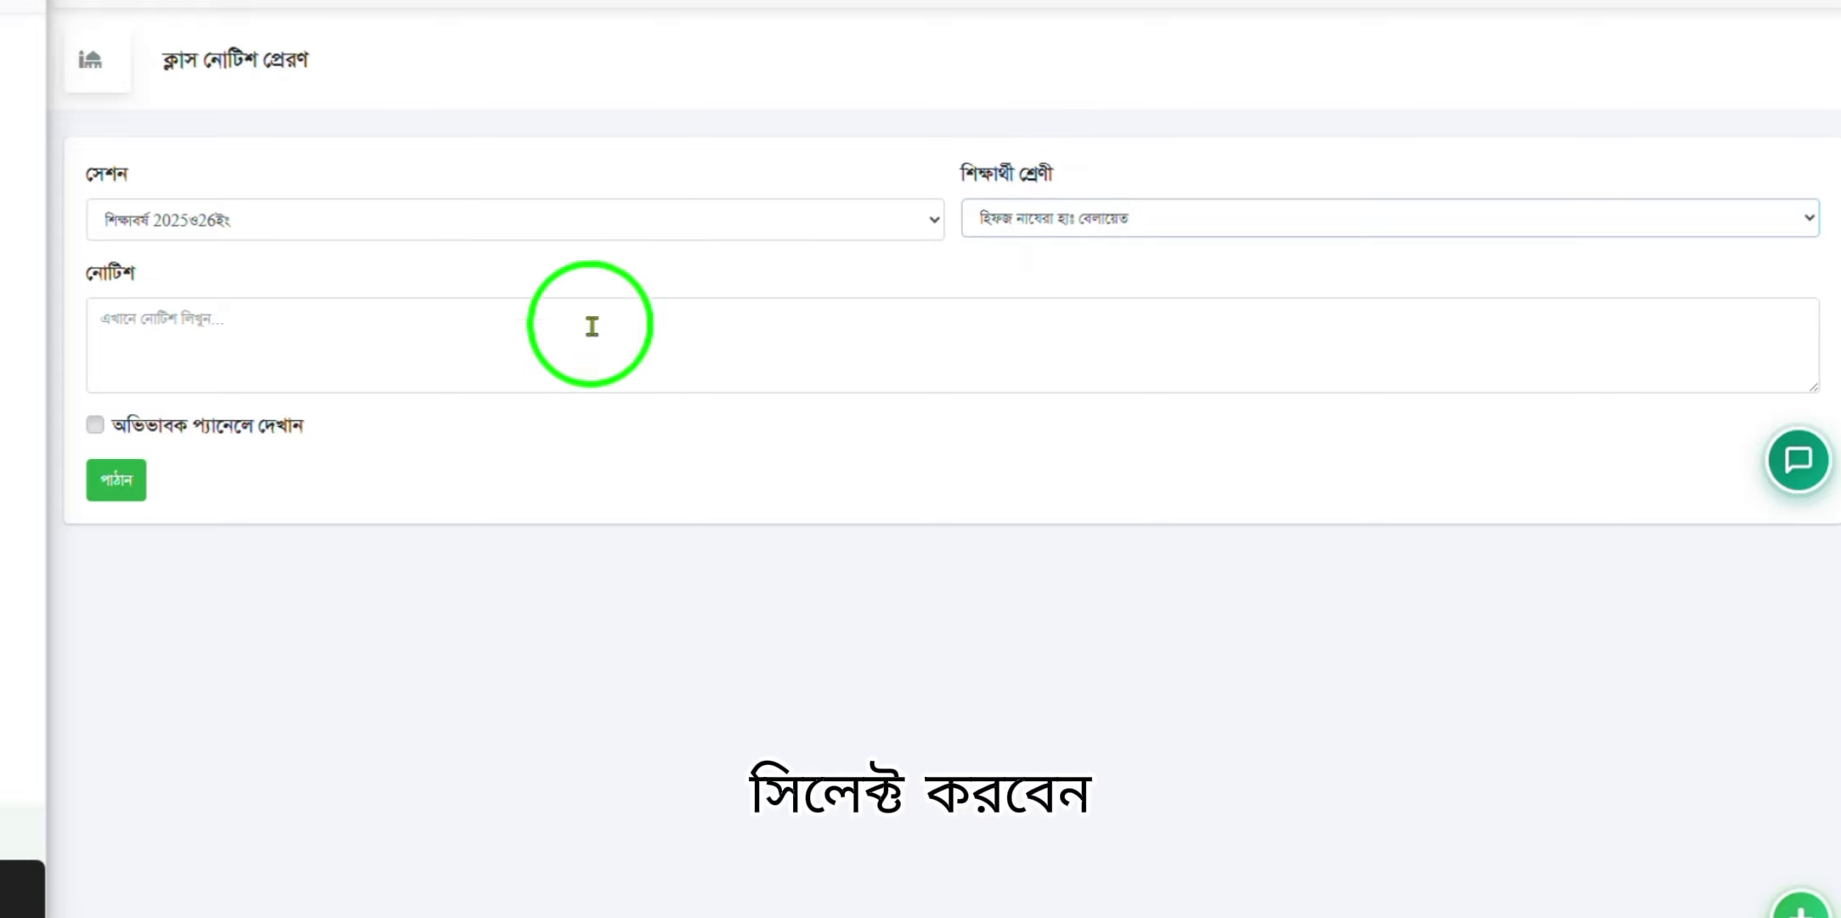
Enable অভিভাবক প্যানেলে দেখান for the class notice and place the cursor in its notice text box
left_click(231, 317)
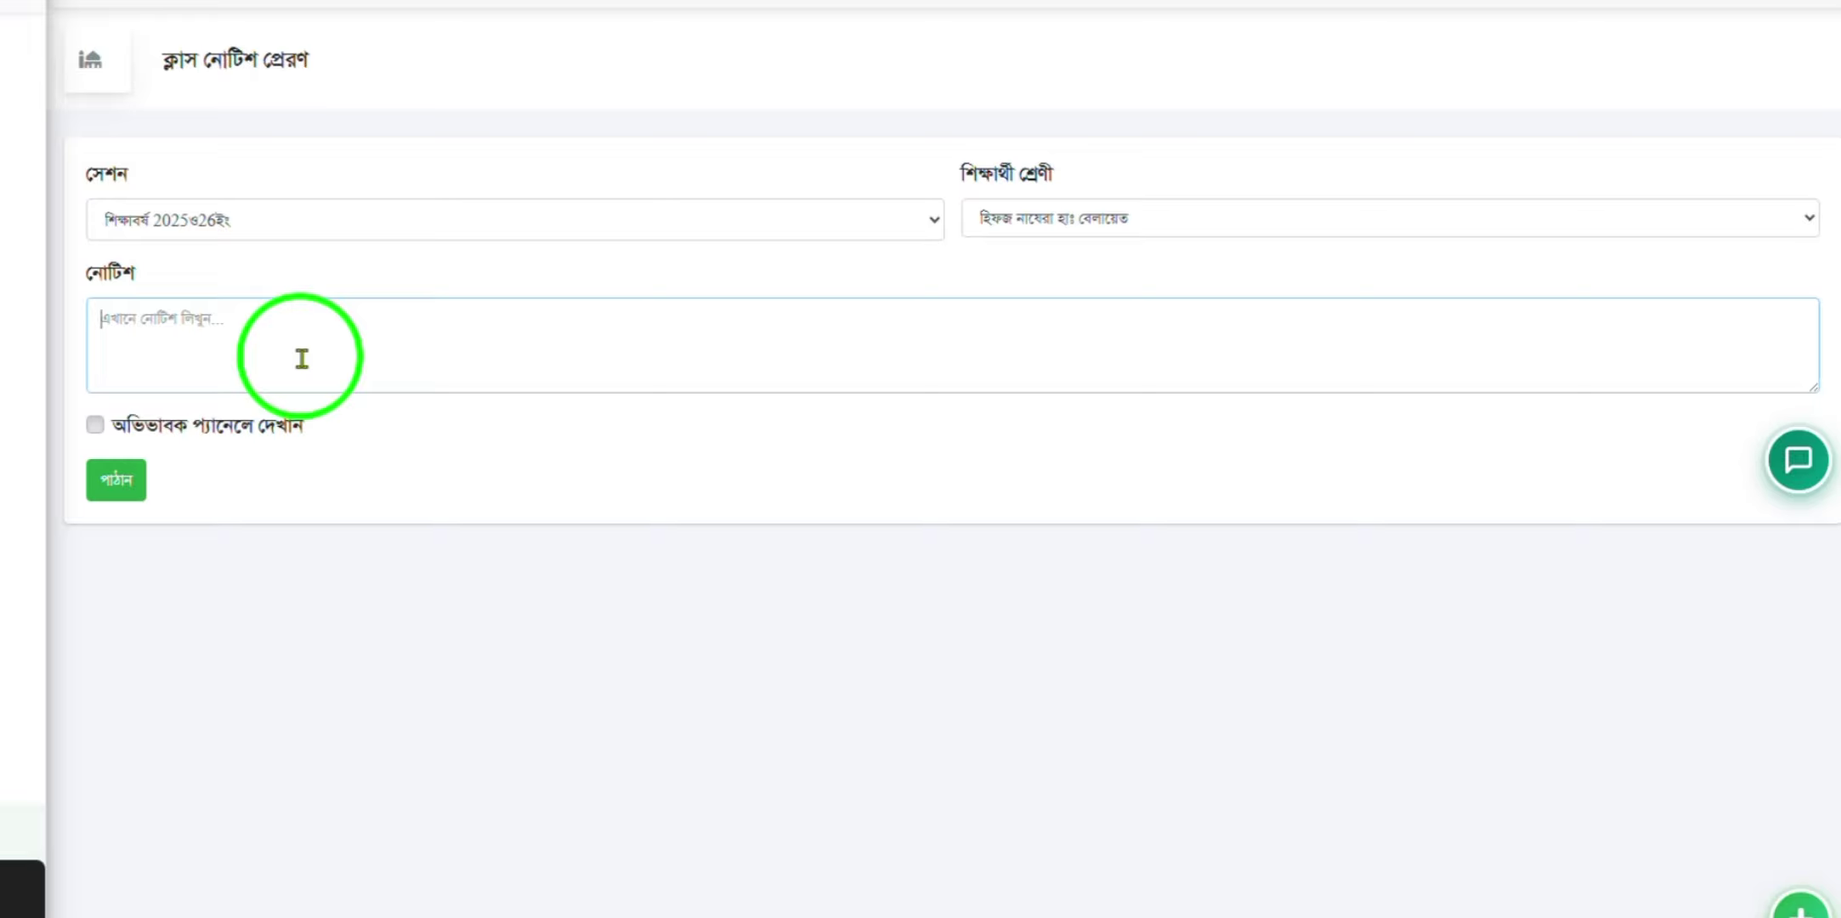
left_click(93, 424)
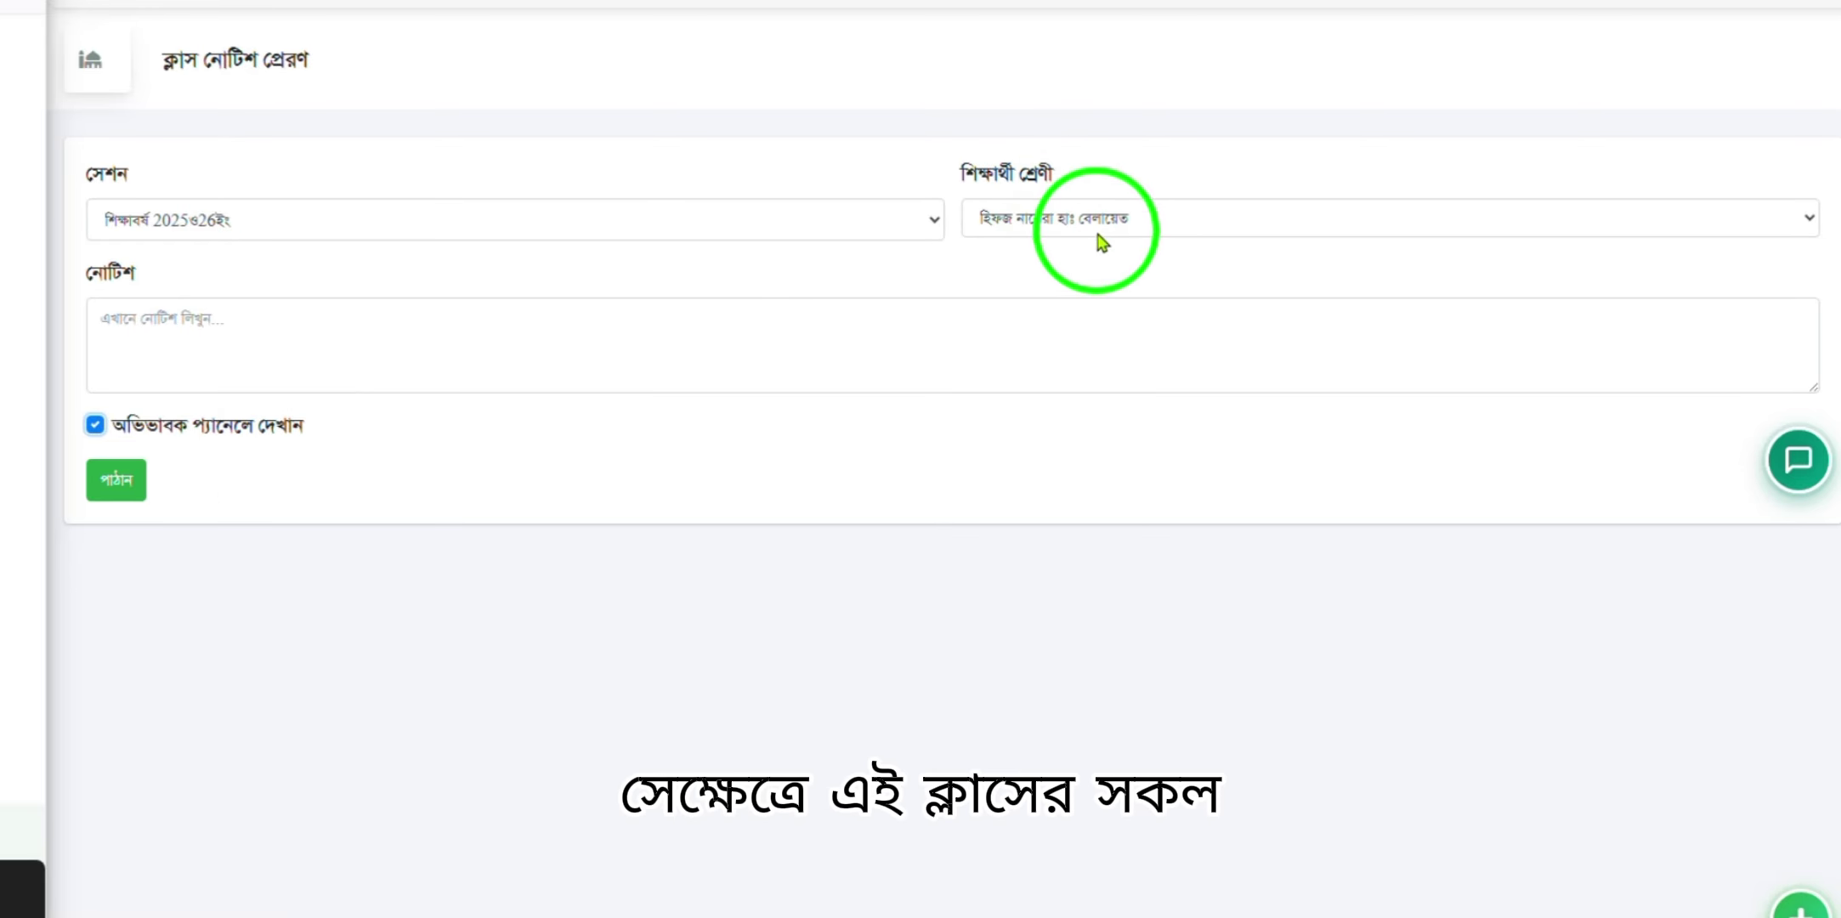
left_click(306, 332)
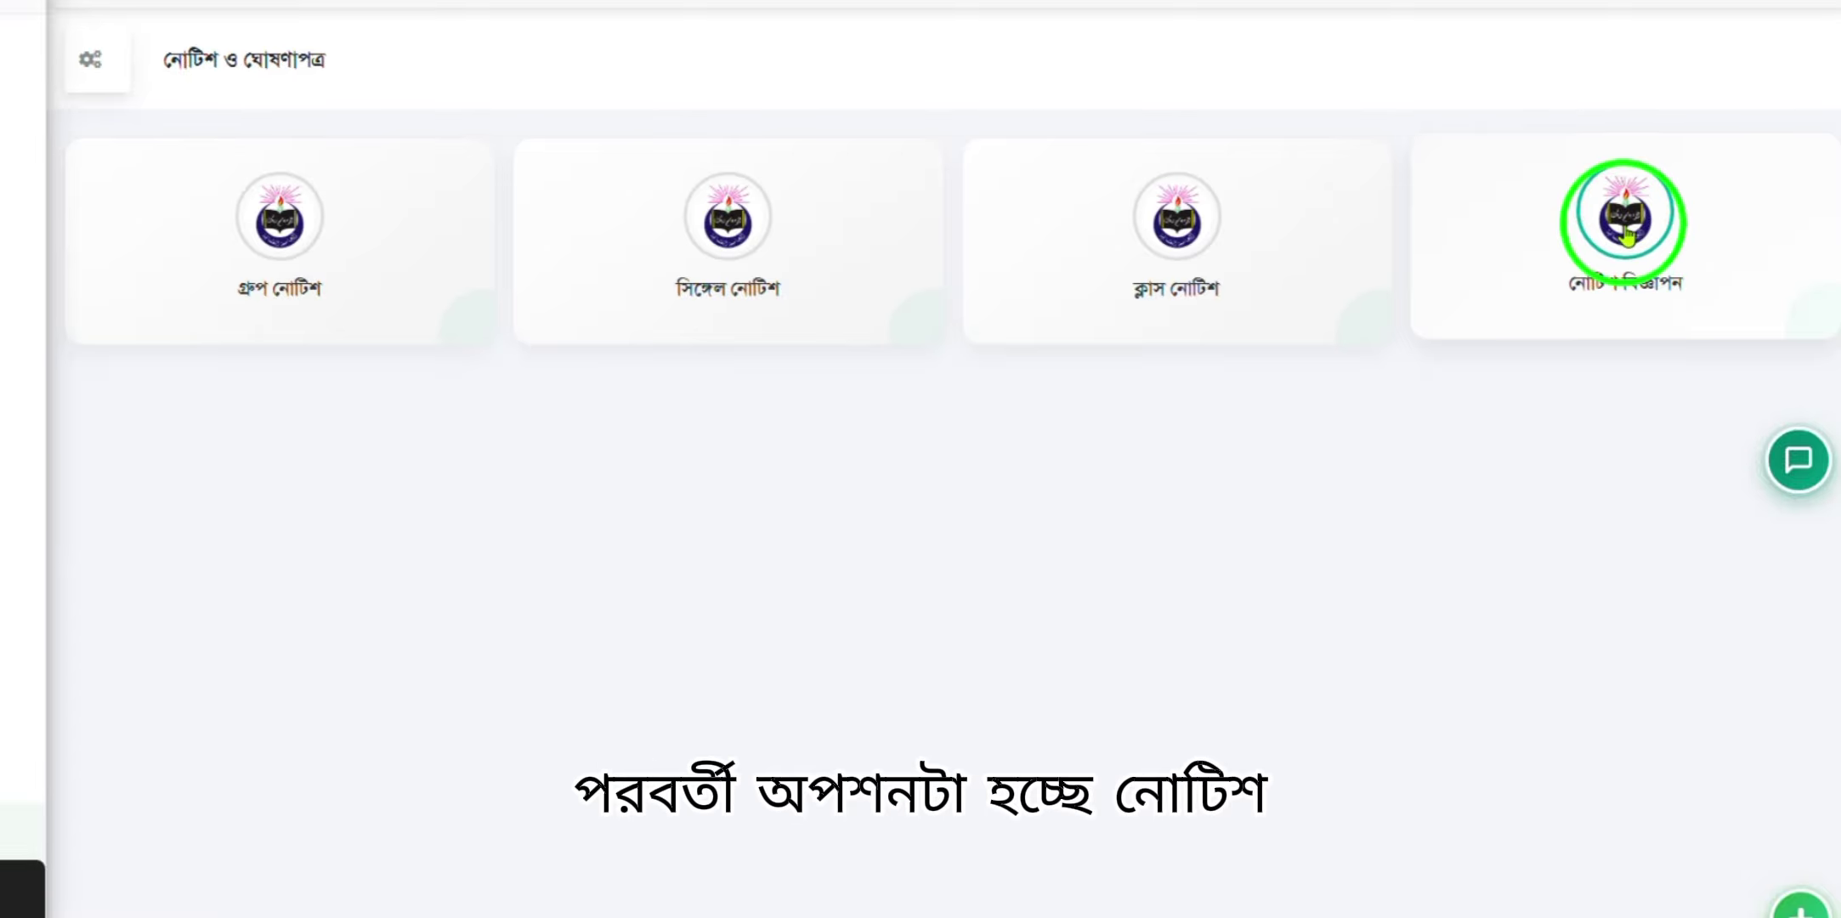
Open the notice list (নোটিশ বিজ্ঞাপন) and start creating a new notice
left_click(1627, 234)
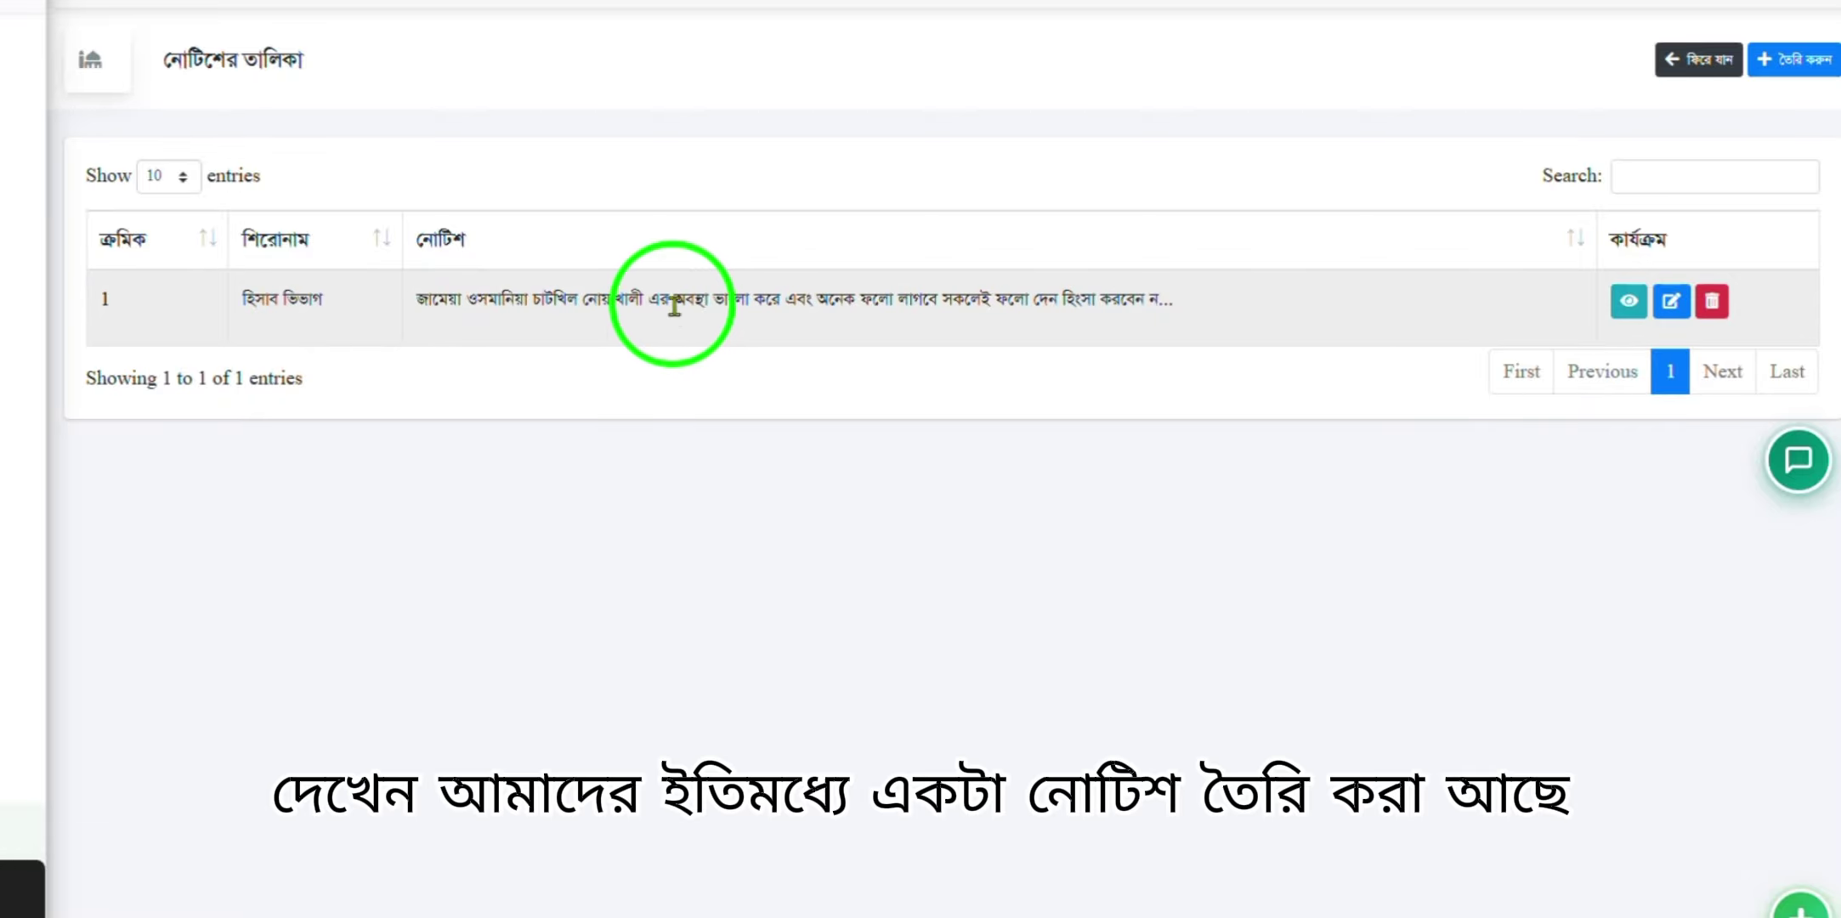
left_click(1672, 300)
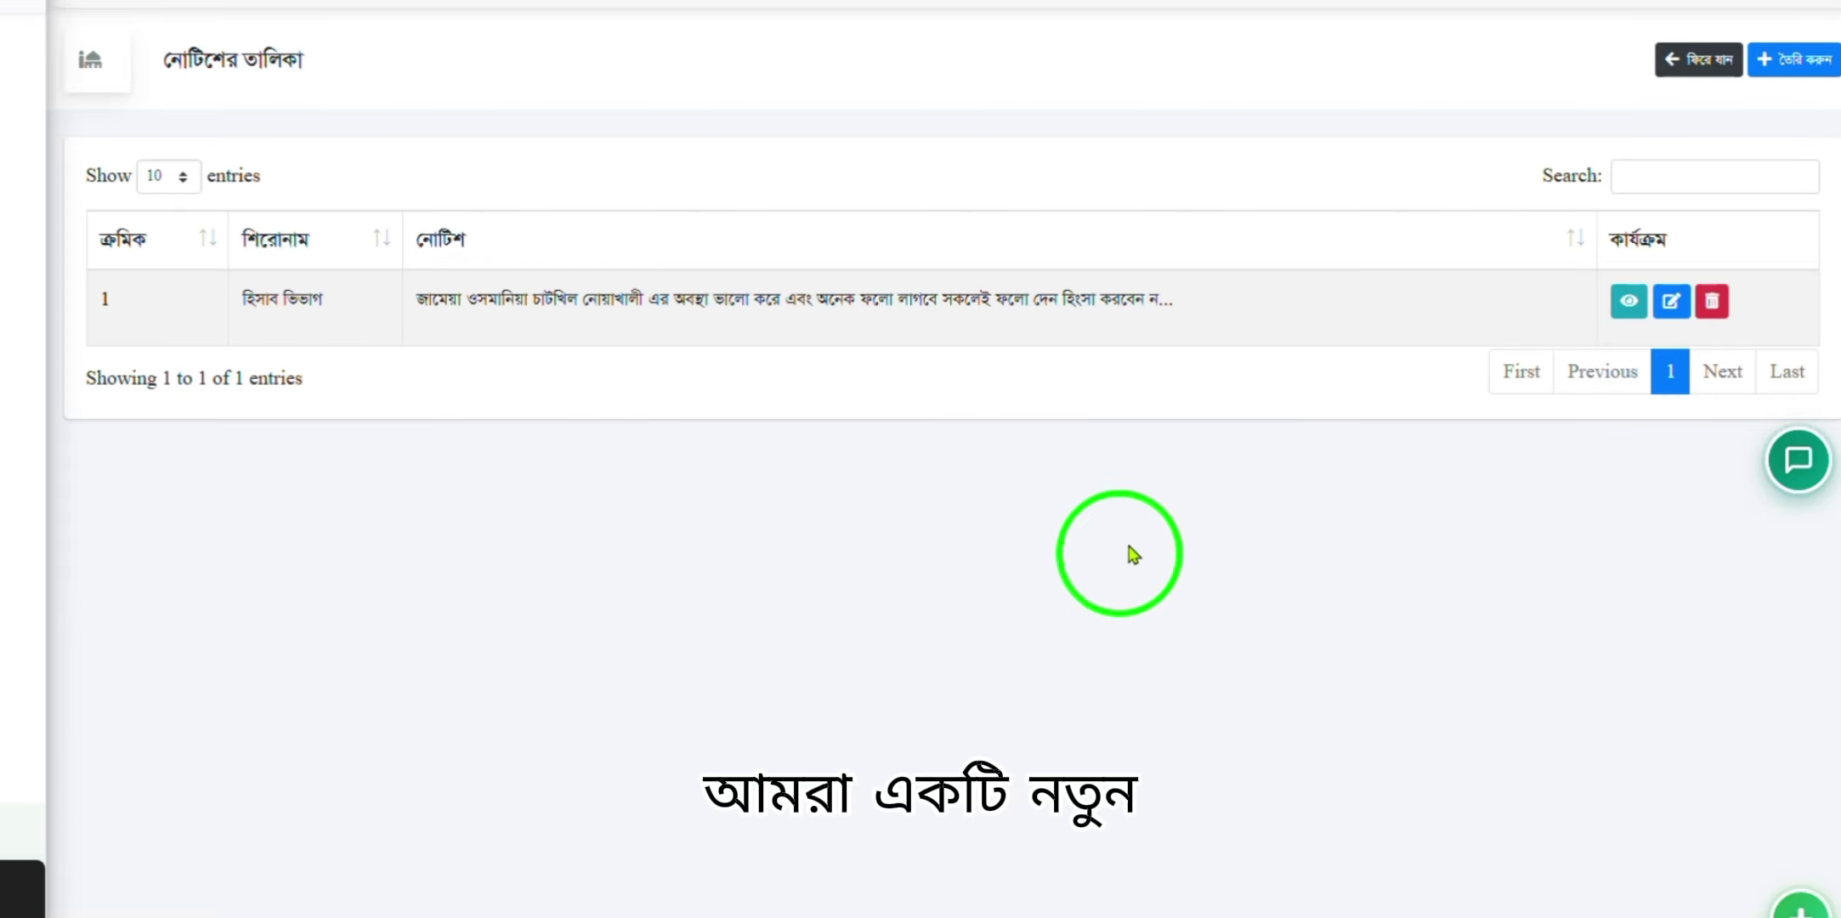
left_click(1813, 78)
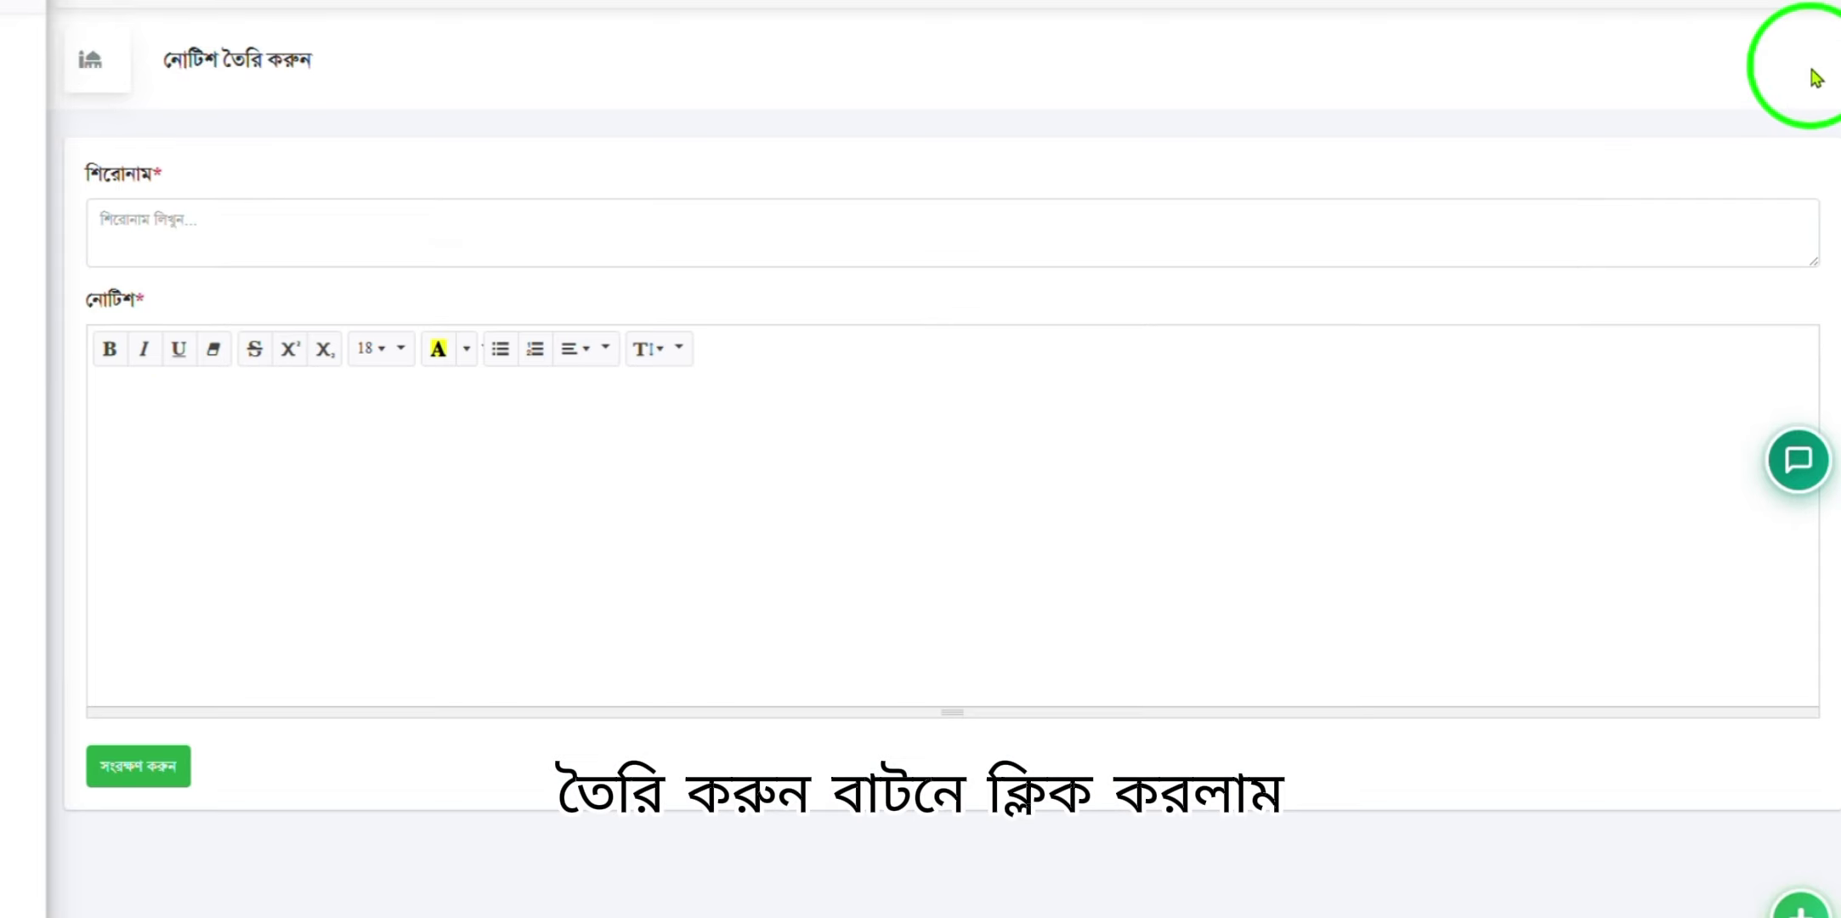
Title the new notice সাধারণ বিজ্ঞপ্তি and fill its body with the print instructions on Paper Size A5 and Landscape orientation
left_click(187, 231)
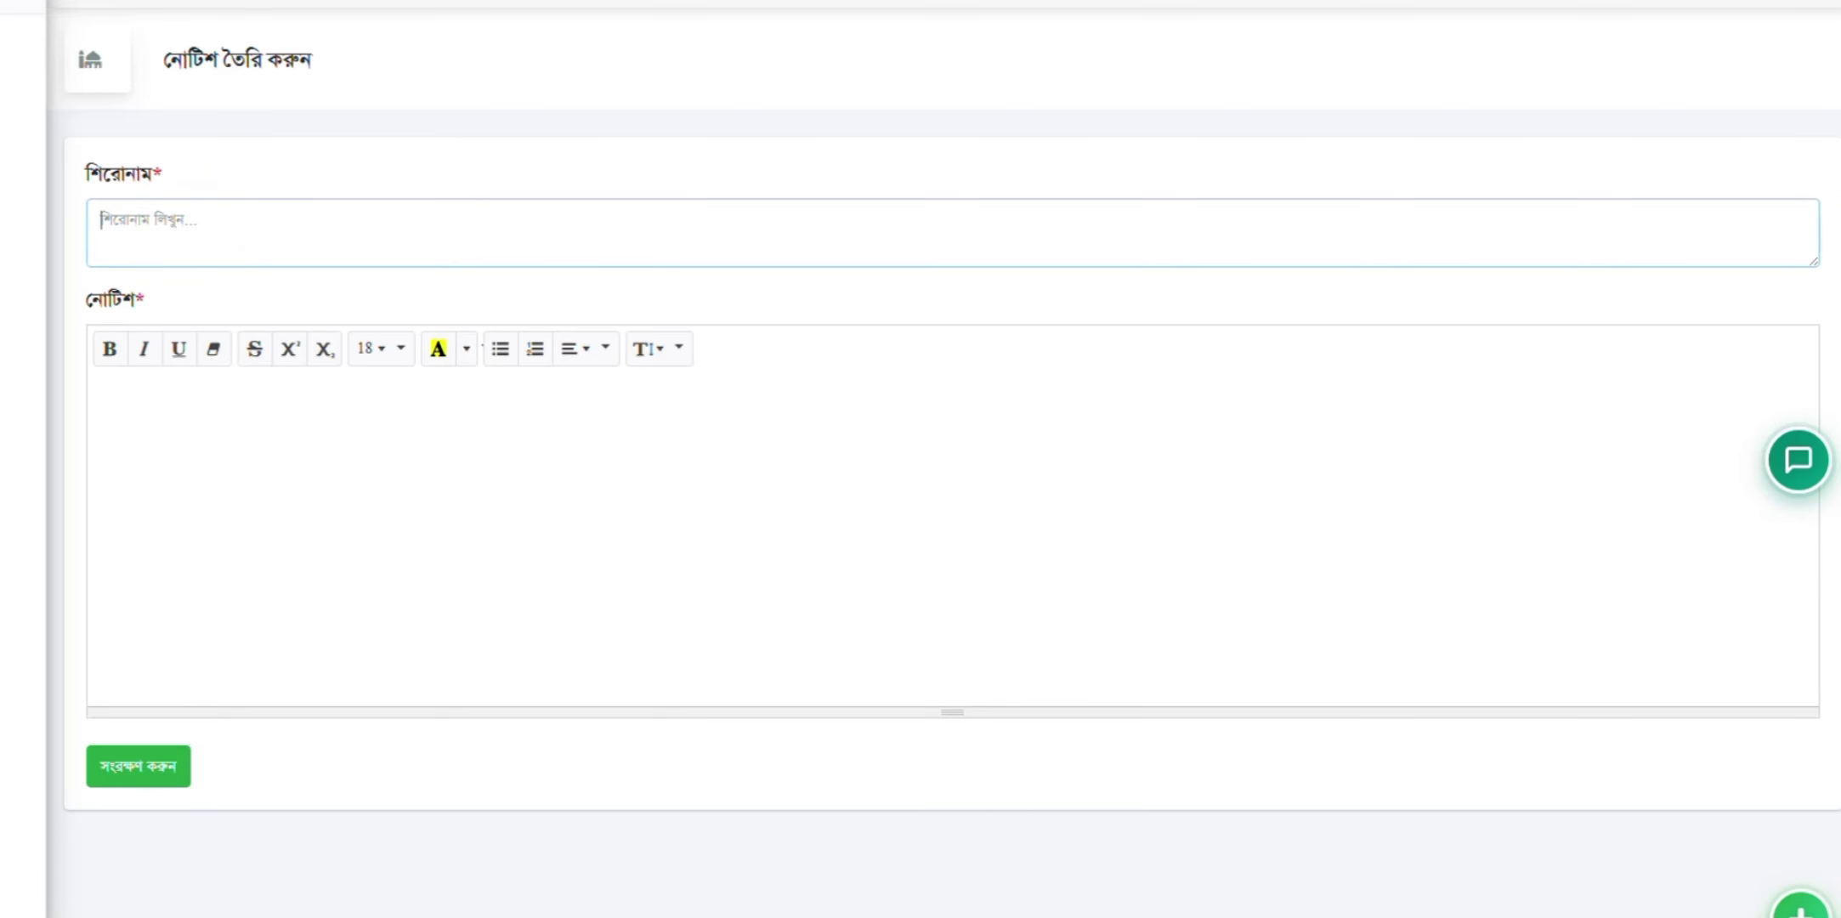
type("সাধারণ বিজ্ঞপ্তি")
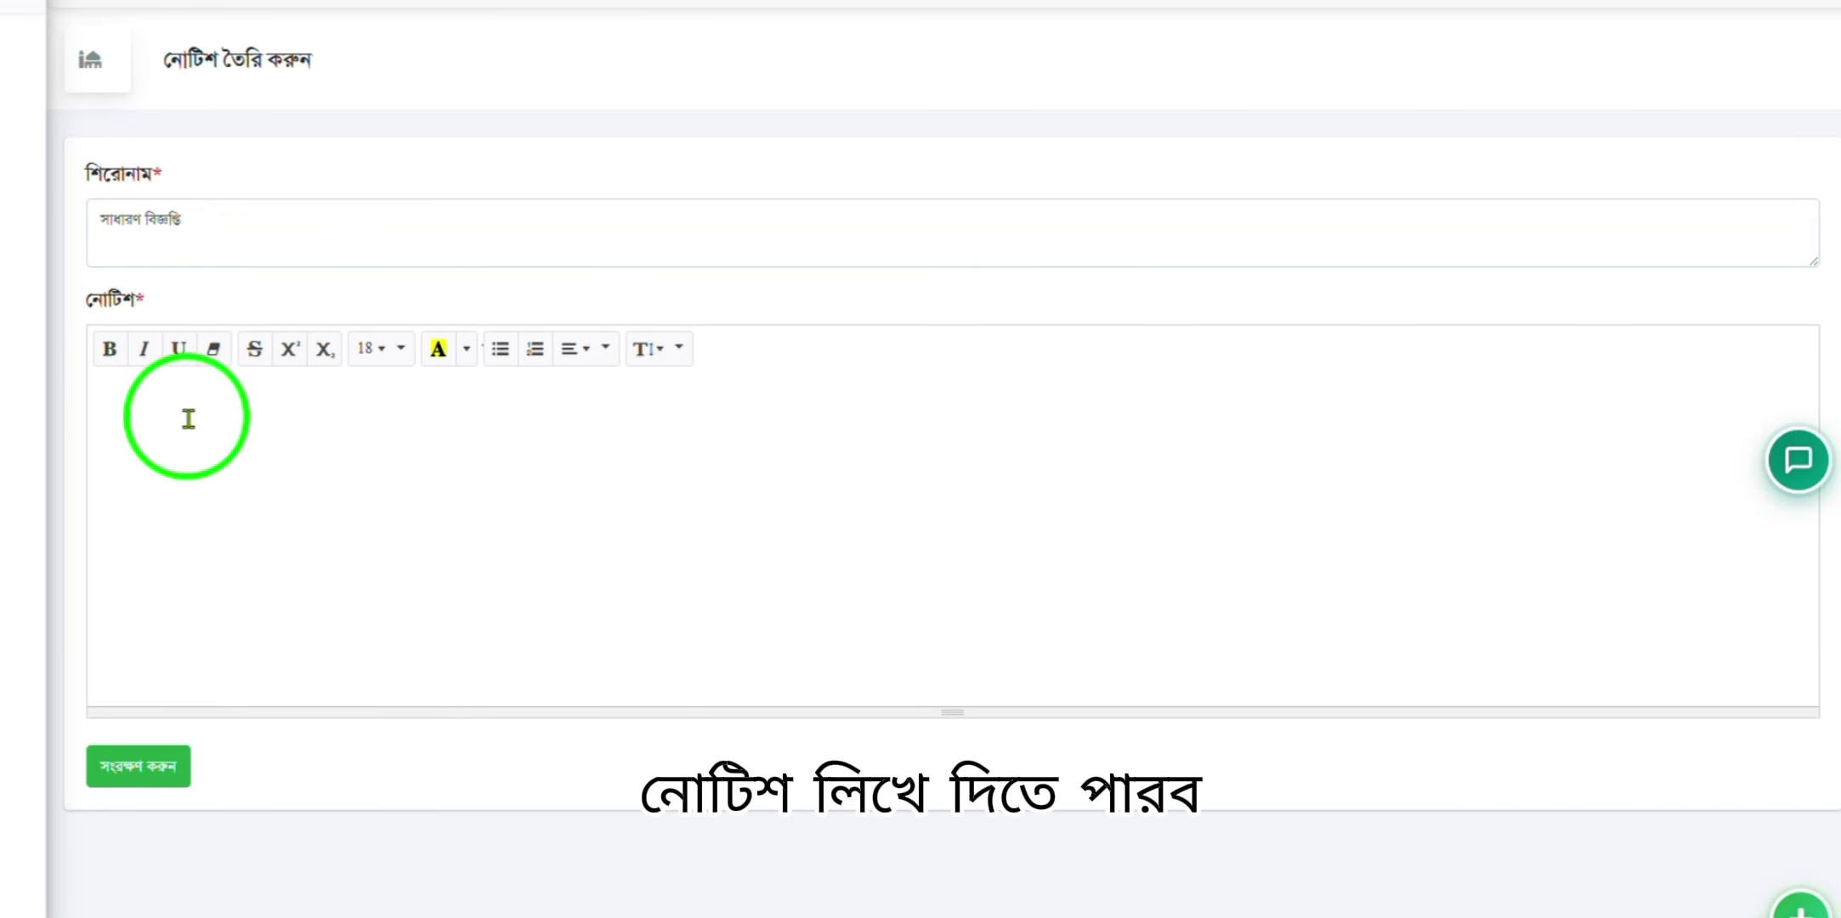
type("সঠিকভাবে প্রিন্ট করার জন্য আপনি যখন প্রিন্ট কমান্ড দিবেন, তখন প্রিন্টার সেটিংসে নিচের বিষয়টি নিশ্চিত করুন: Paper Size: A5 সিলেক্ট করুন। Orientation: অবশ্যই Landscape (ল্যান্ডস্কেপ) মুড সিলেক্ট করবেন। এই সেটিংসে প্রিন্ট করলেই ডিজাইনটি আপনার কাগজে একদম সঠিকভাবে বসে যাবে ইনশাআল্লাহ।")
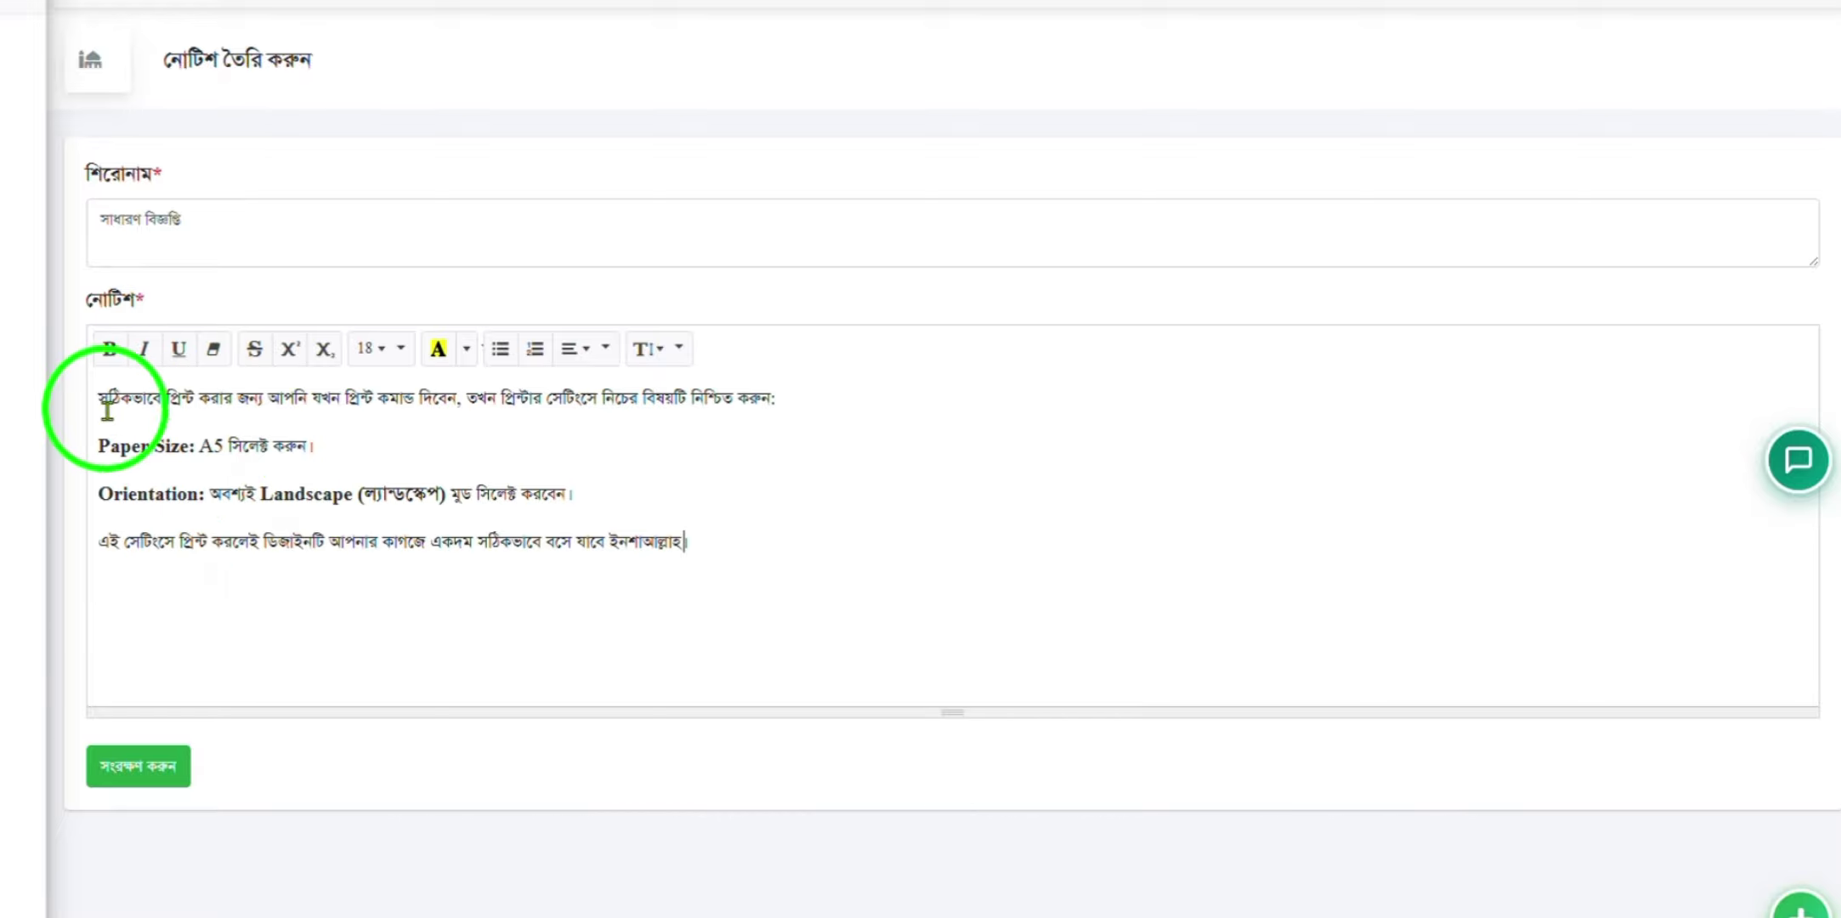
Set the font size of the notice body's first line to 24
left_click_drag(99, 397, 784, 399)
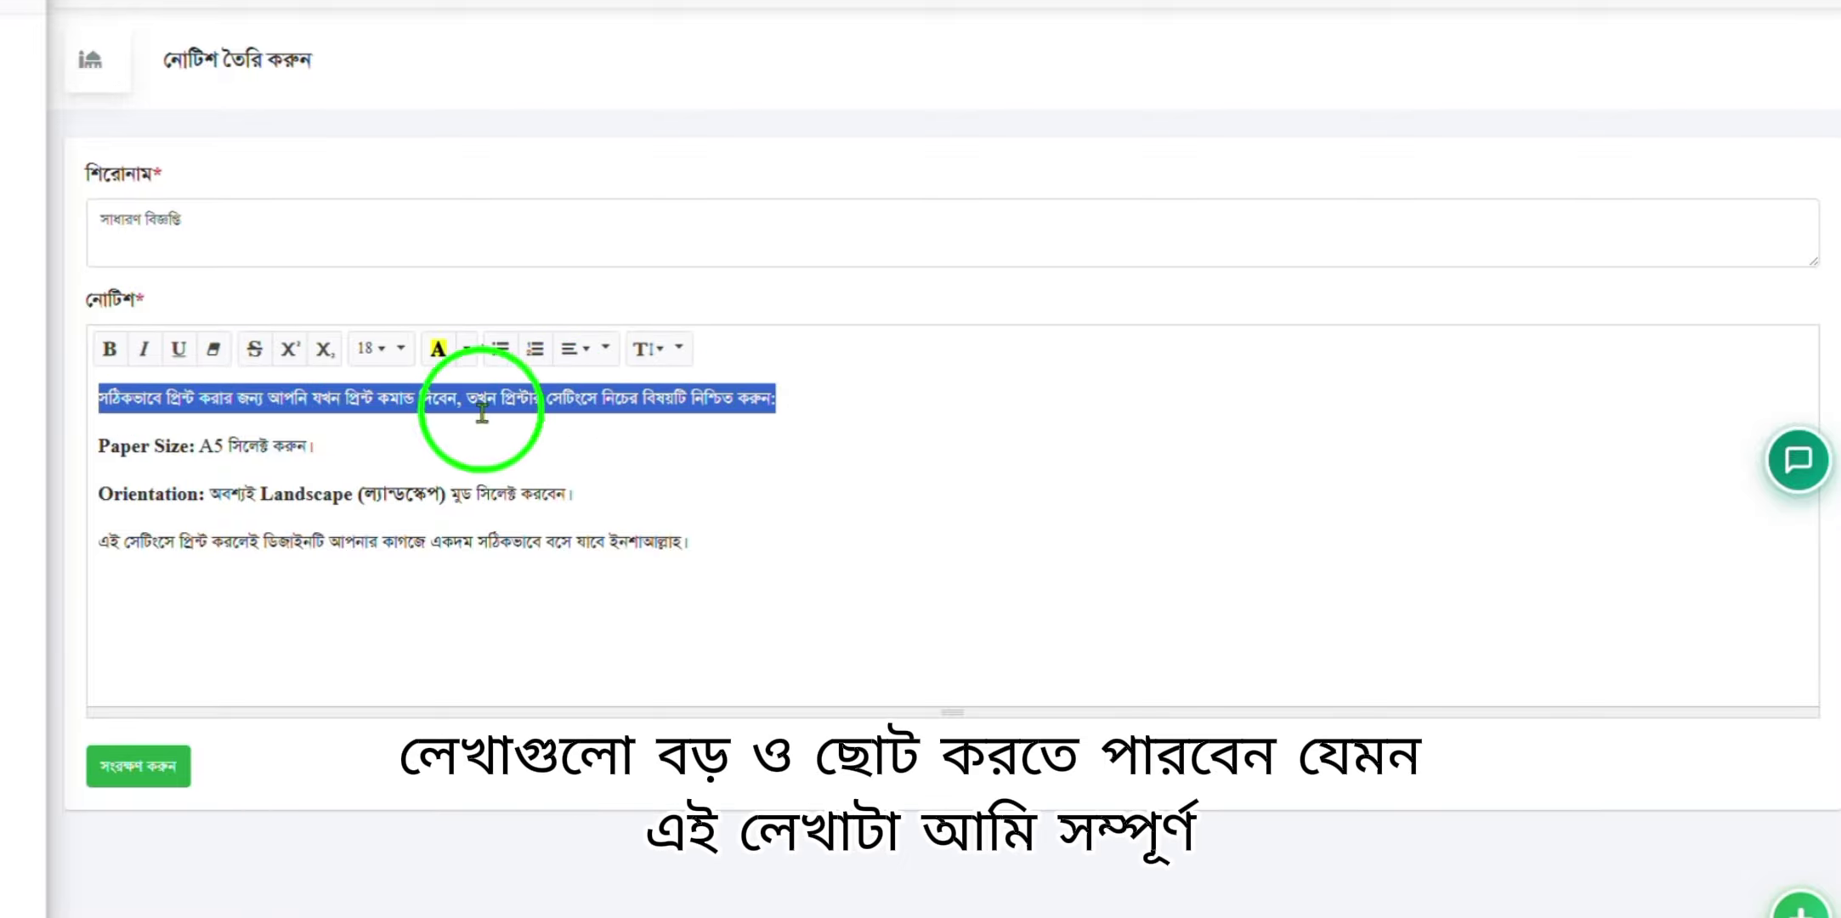
left_click(396, 356)
left_click(379, 599)
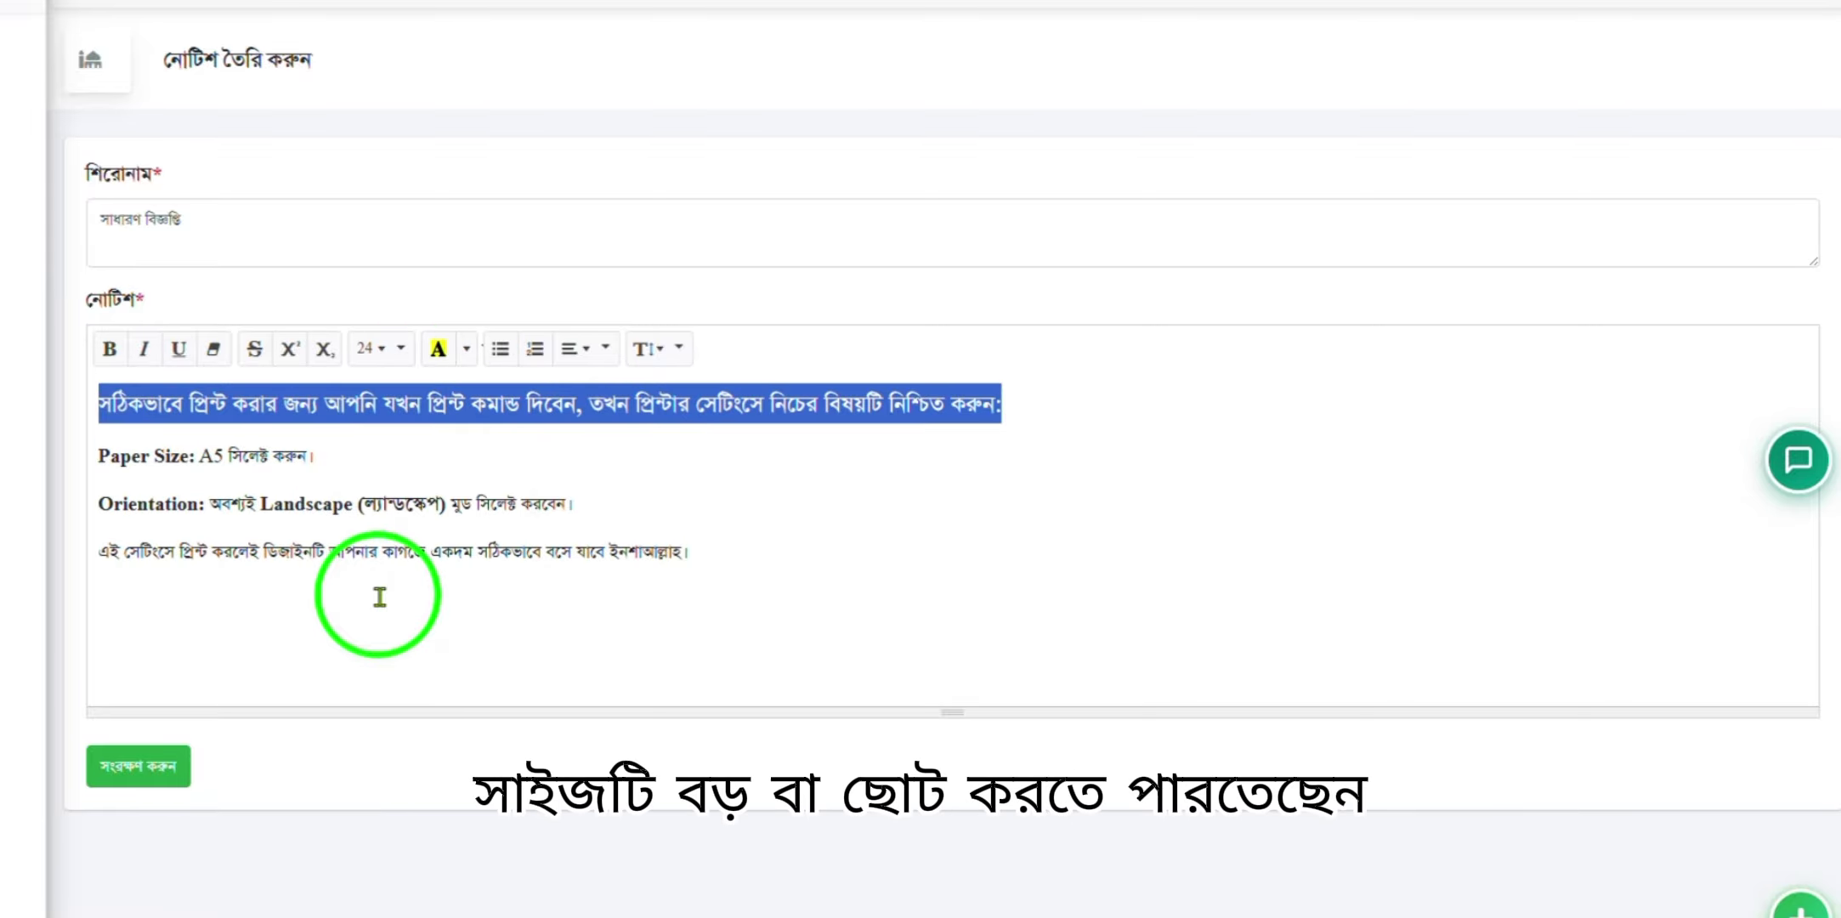
left_click(388, 359)
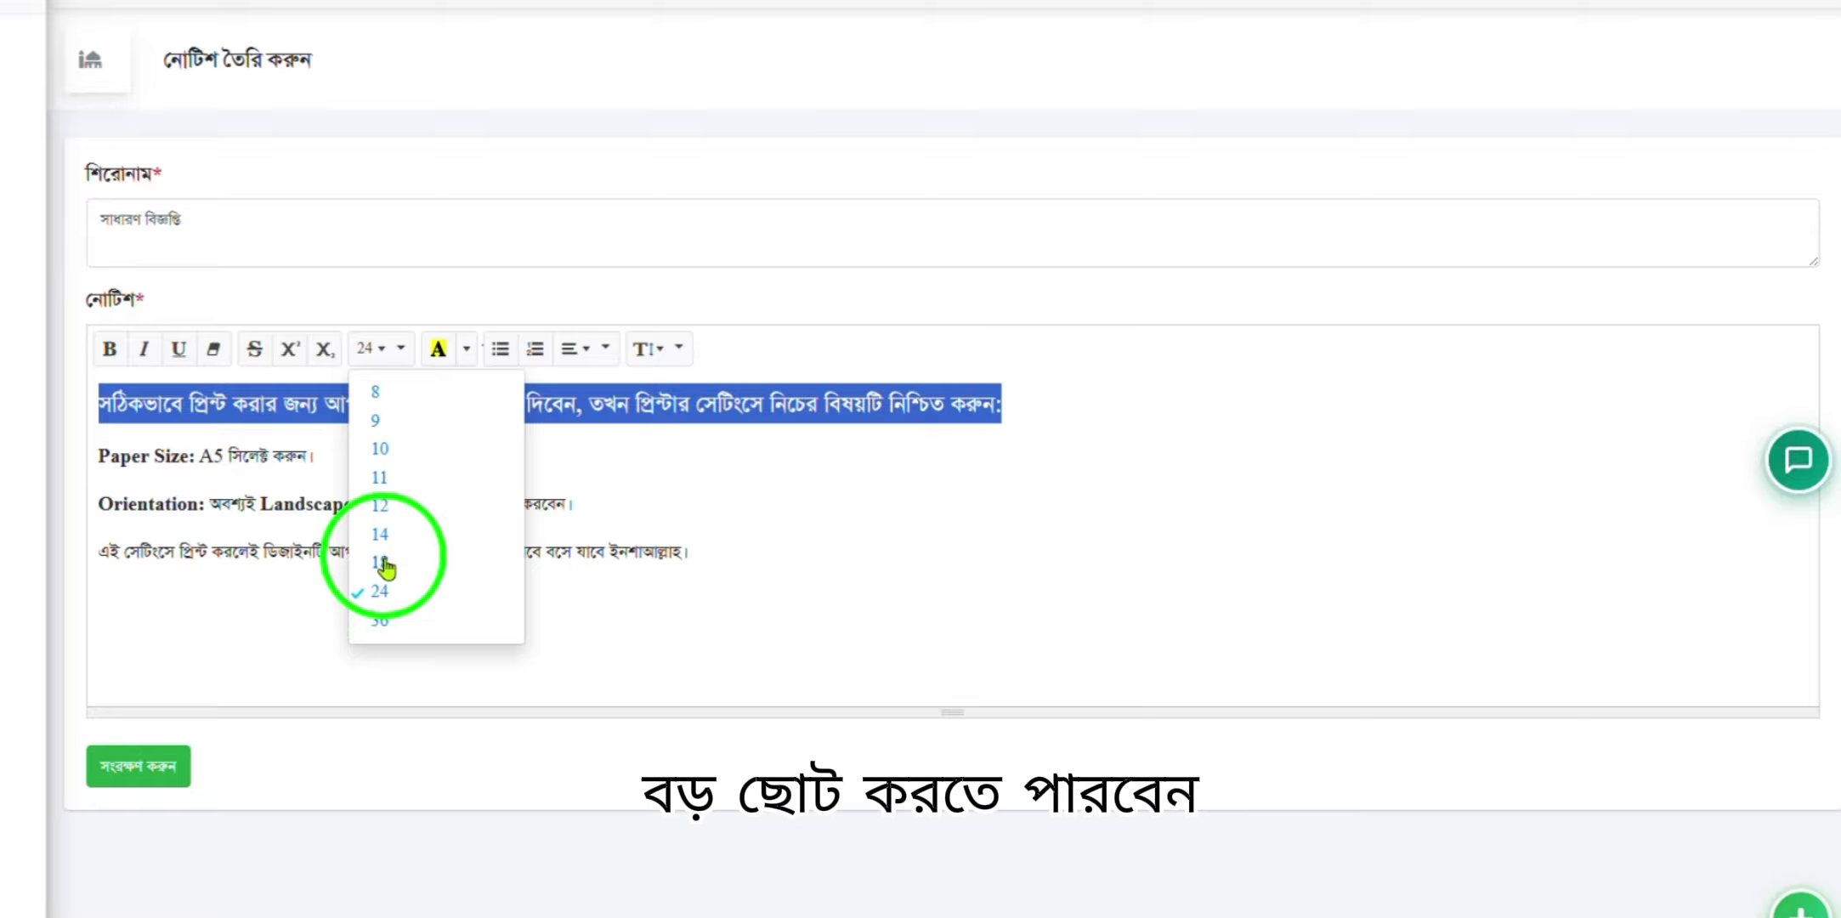
left_click(834, 442)
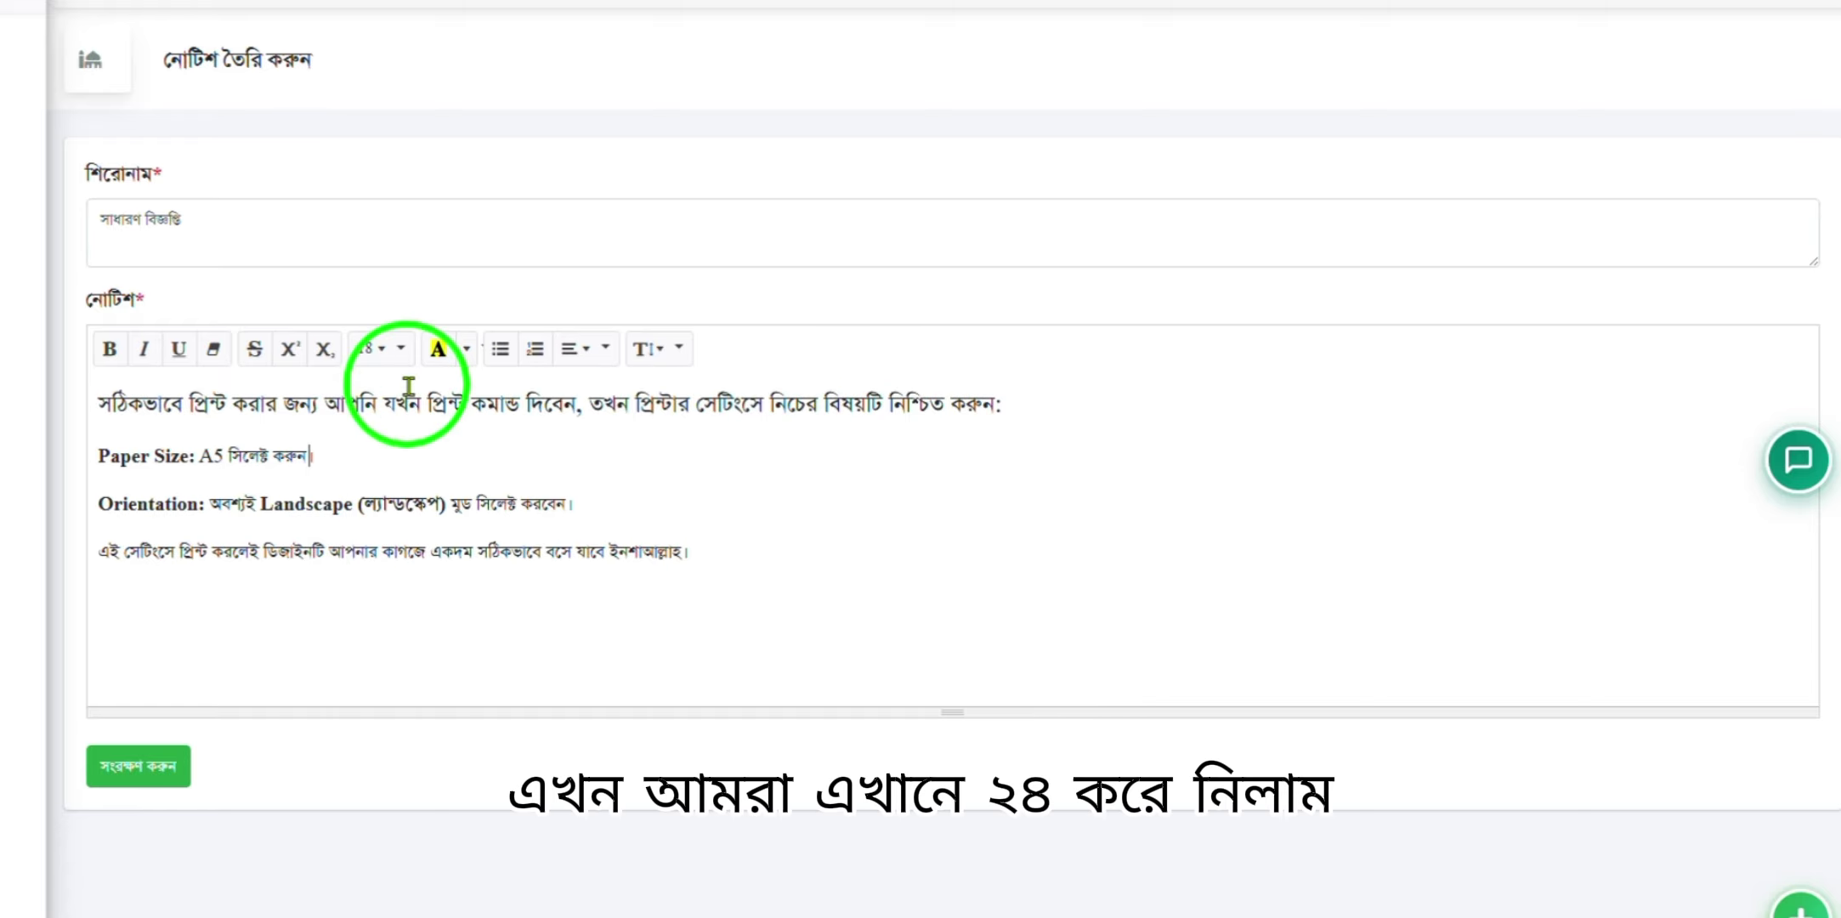
Give the notice body's first line a yellow background and an orange text colour
triple_click(357, 413)
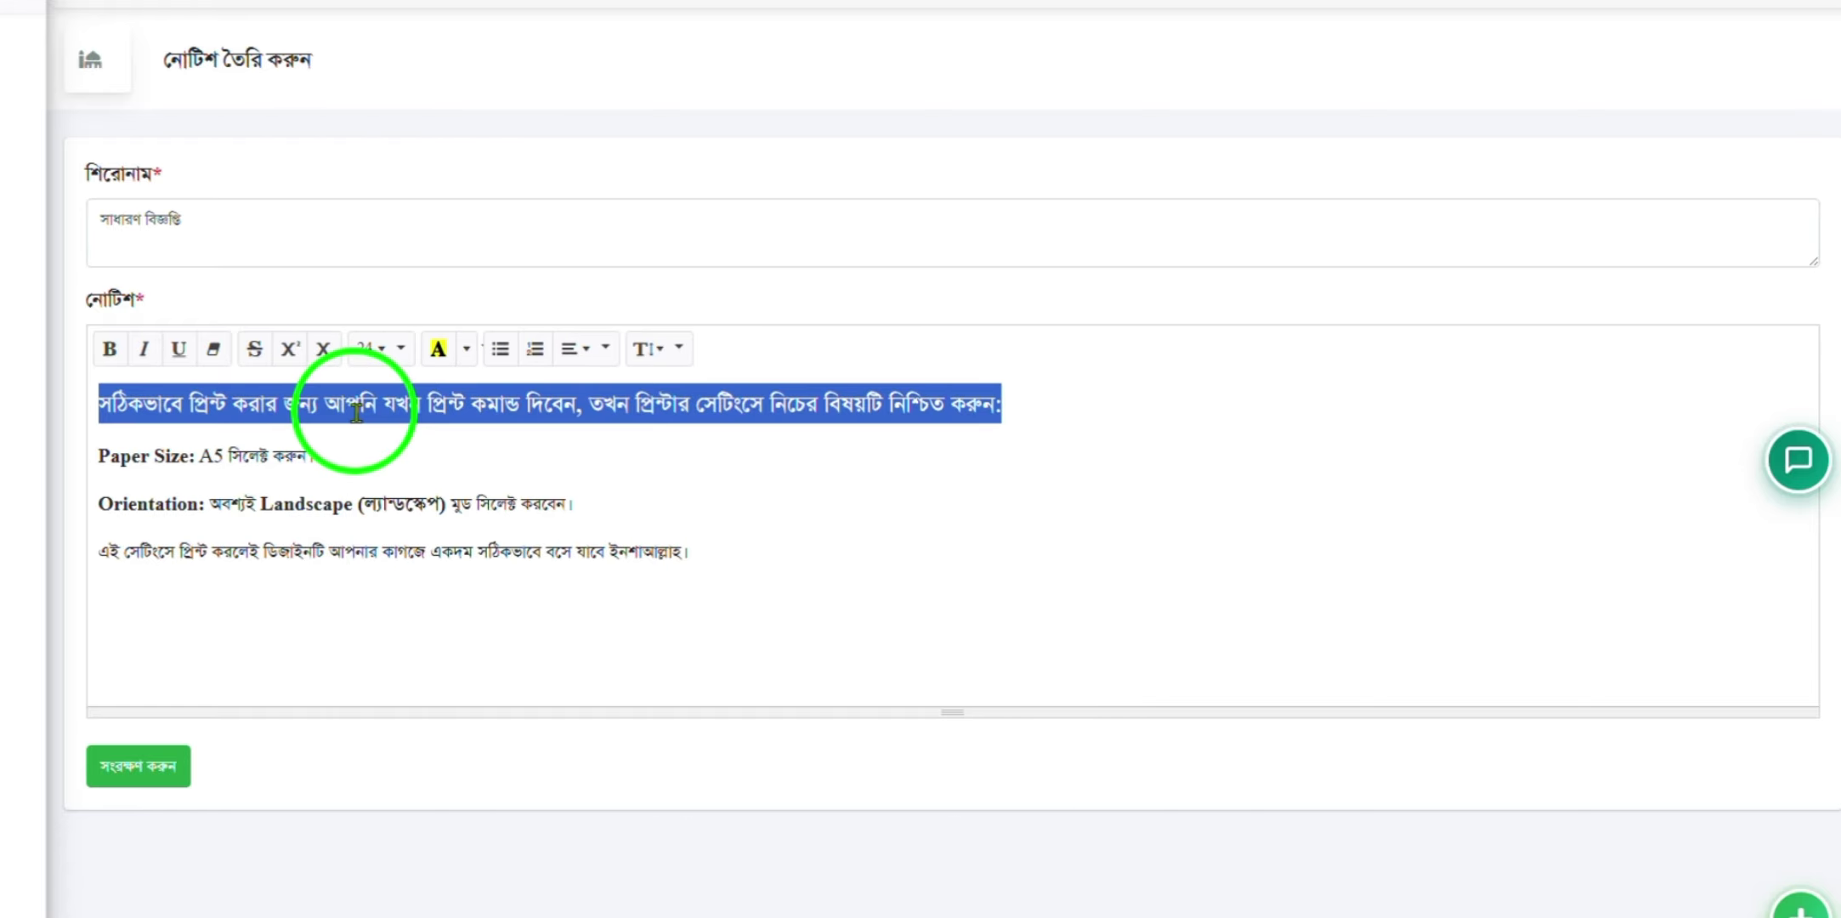
left_click(465, 350)
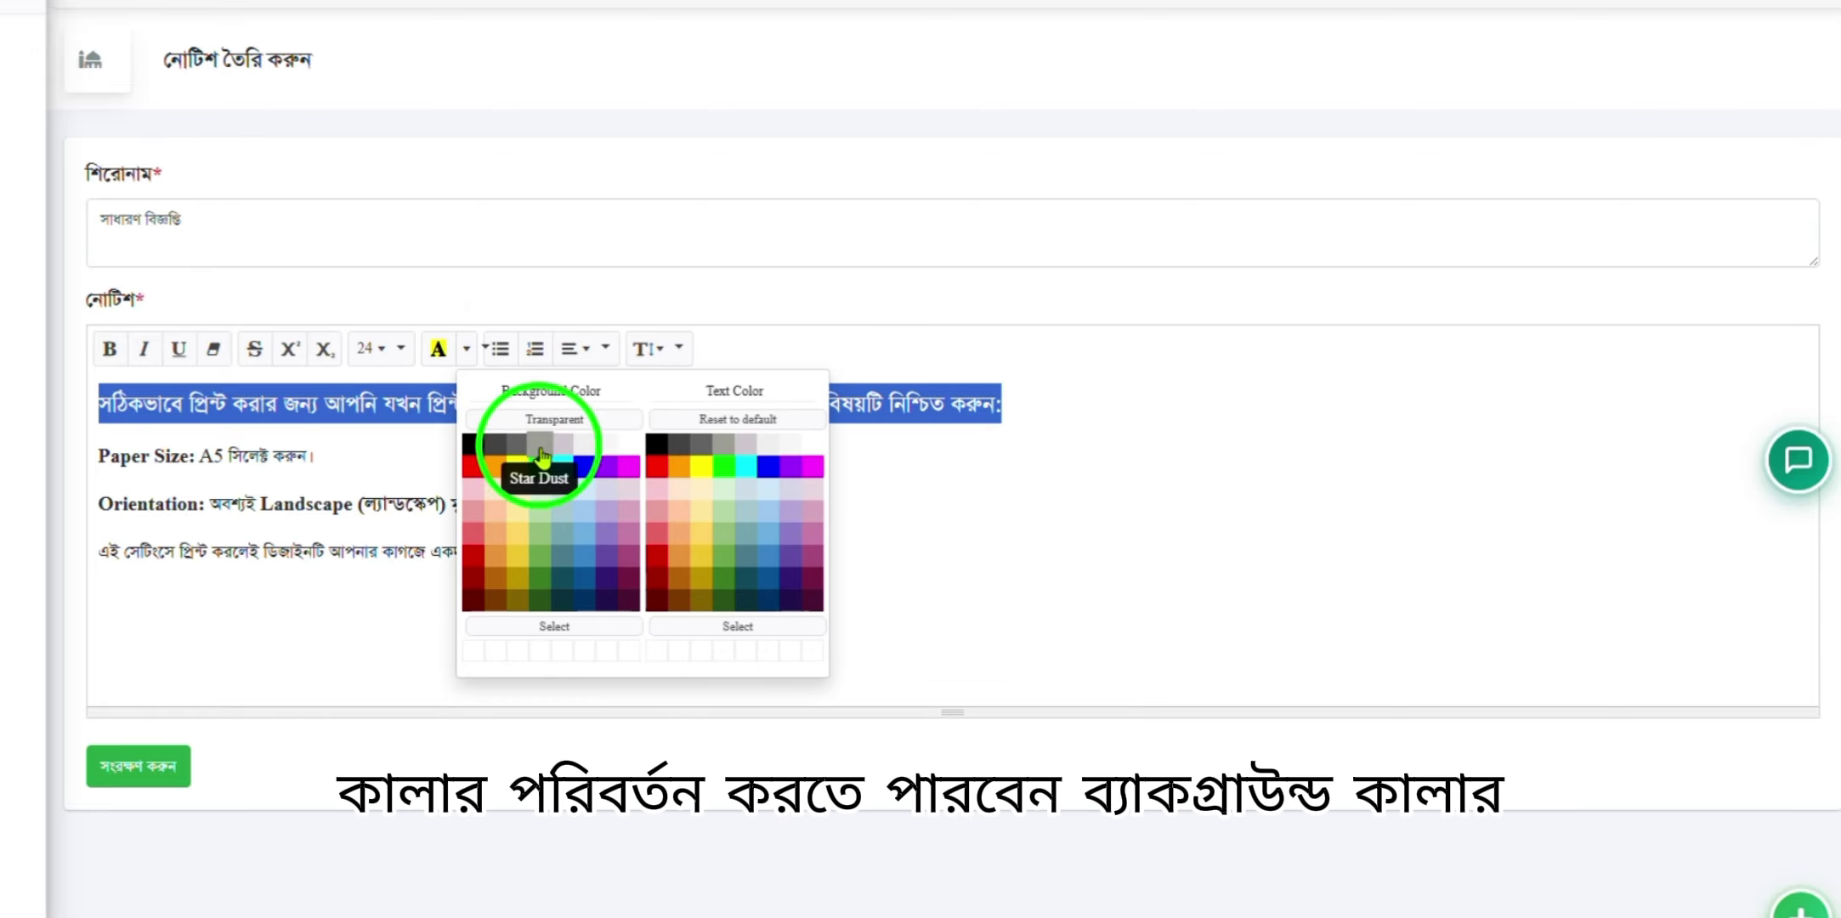
left_click(702, 476)
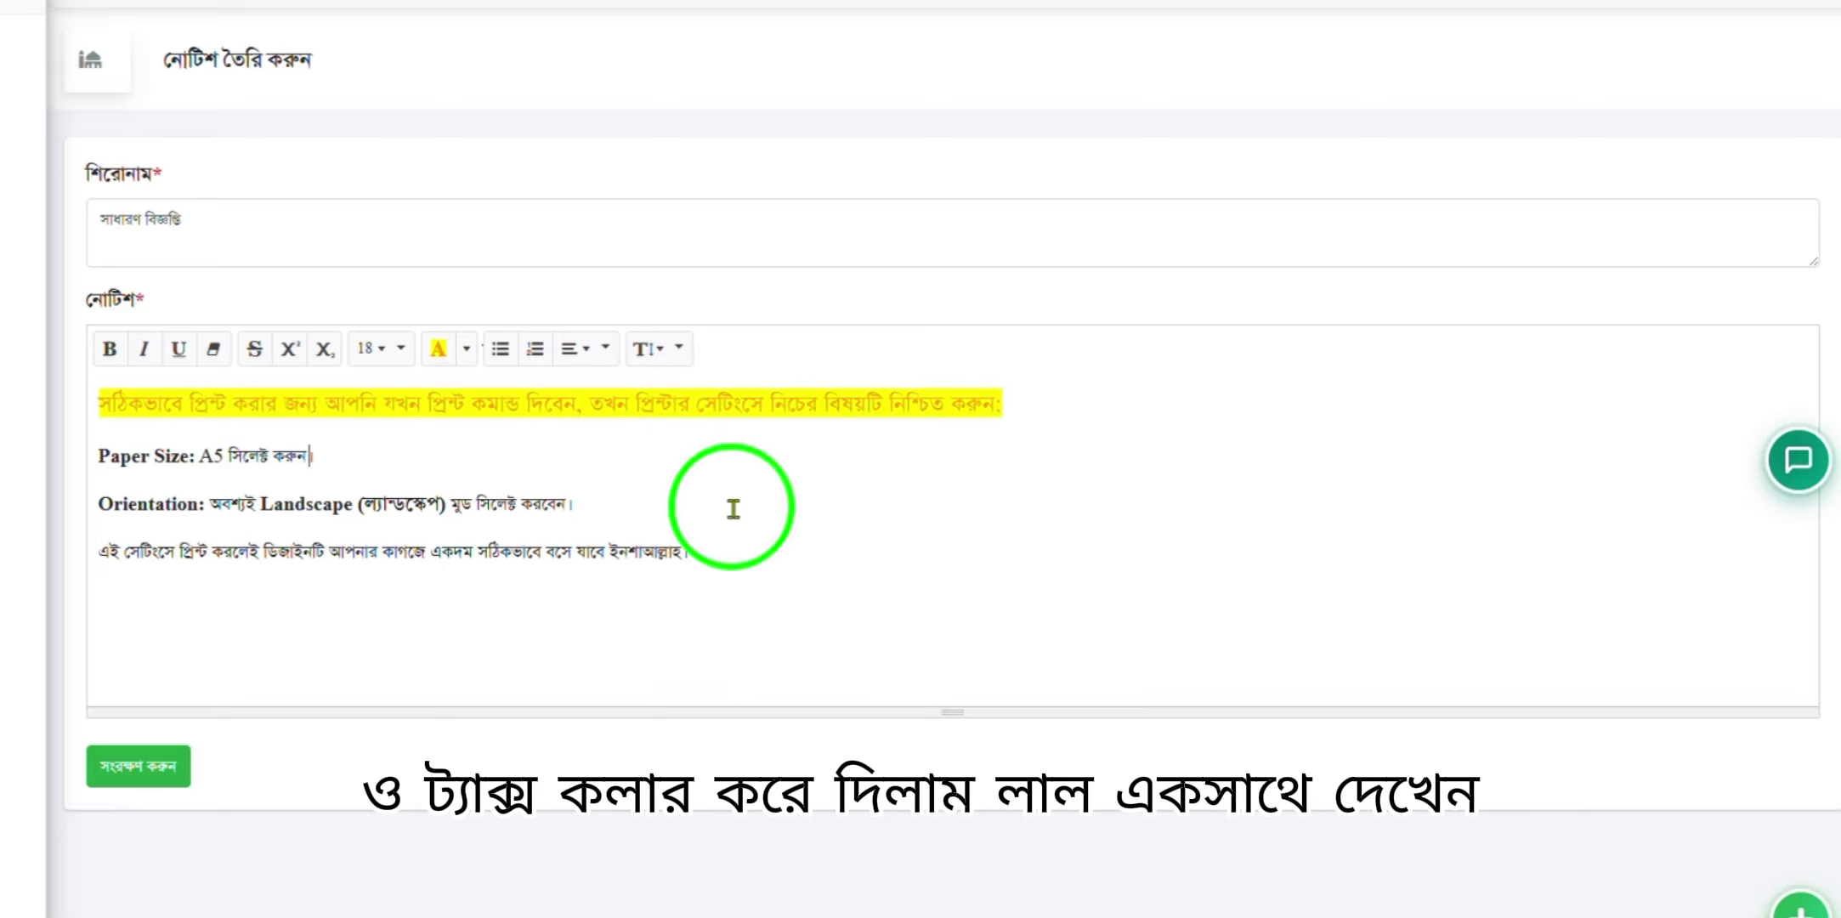
left_click(267, 448)
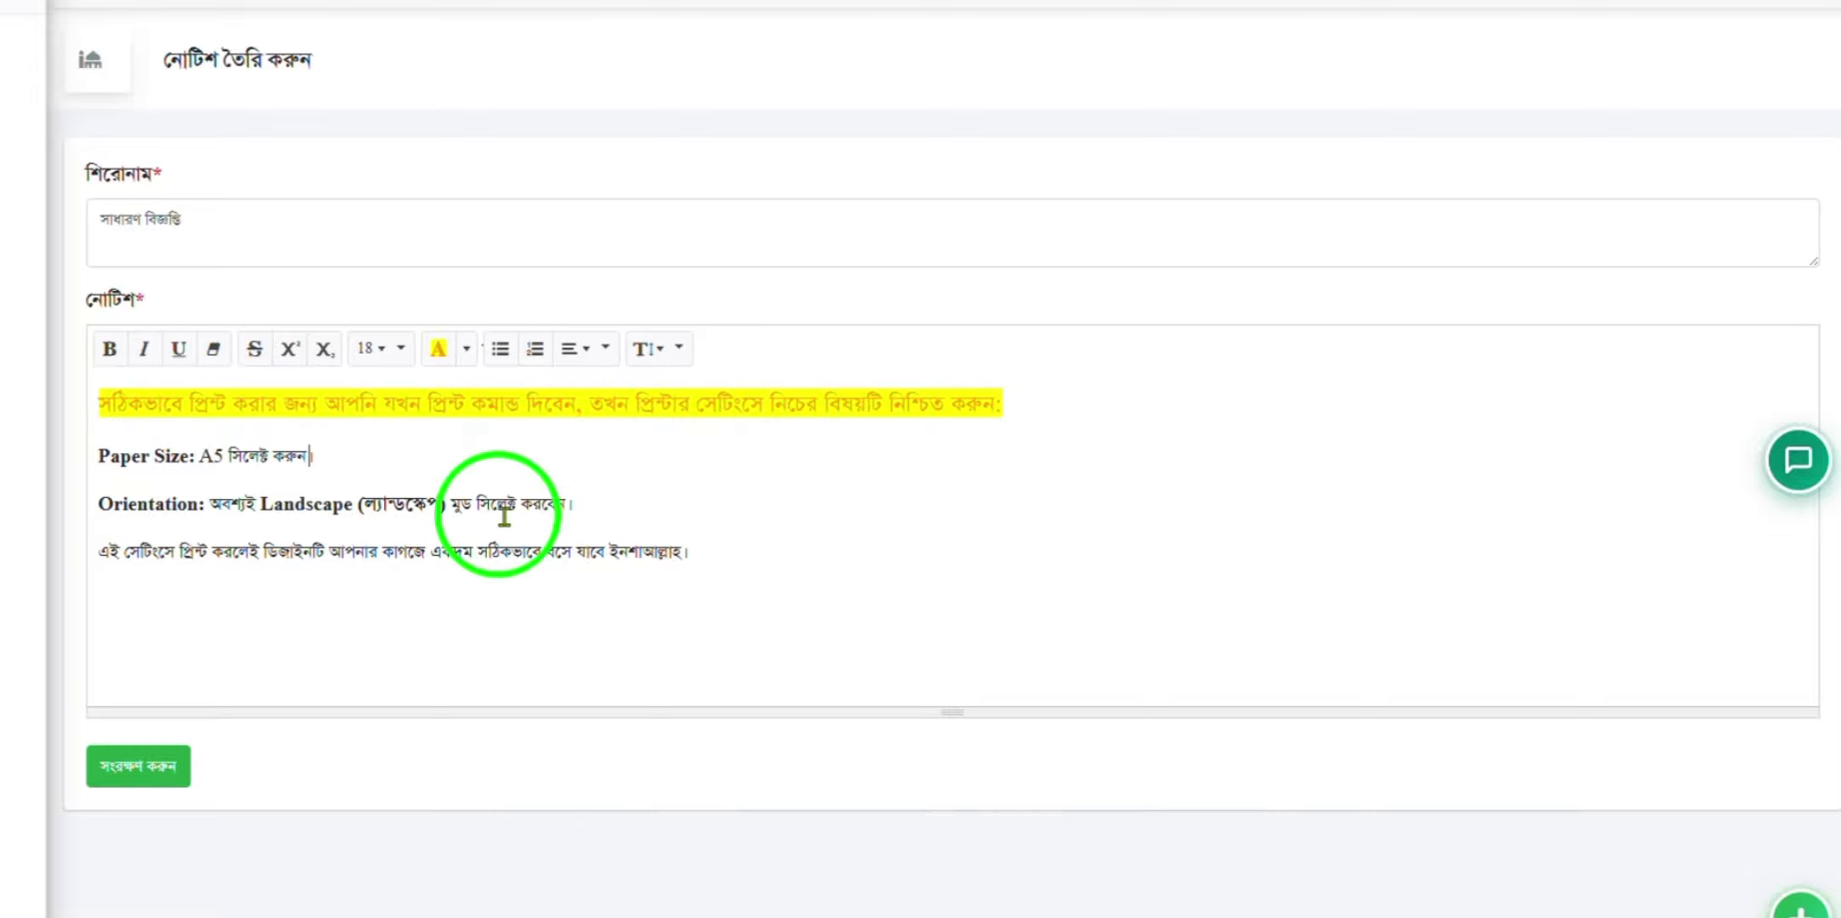
Format the Paper Size and Orientation lines of the notice body as a numbered list
left_click_drag(583, 505, 85, 443)
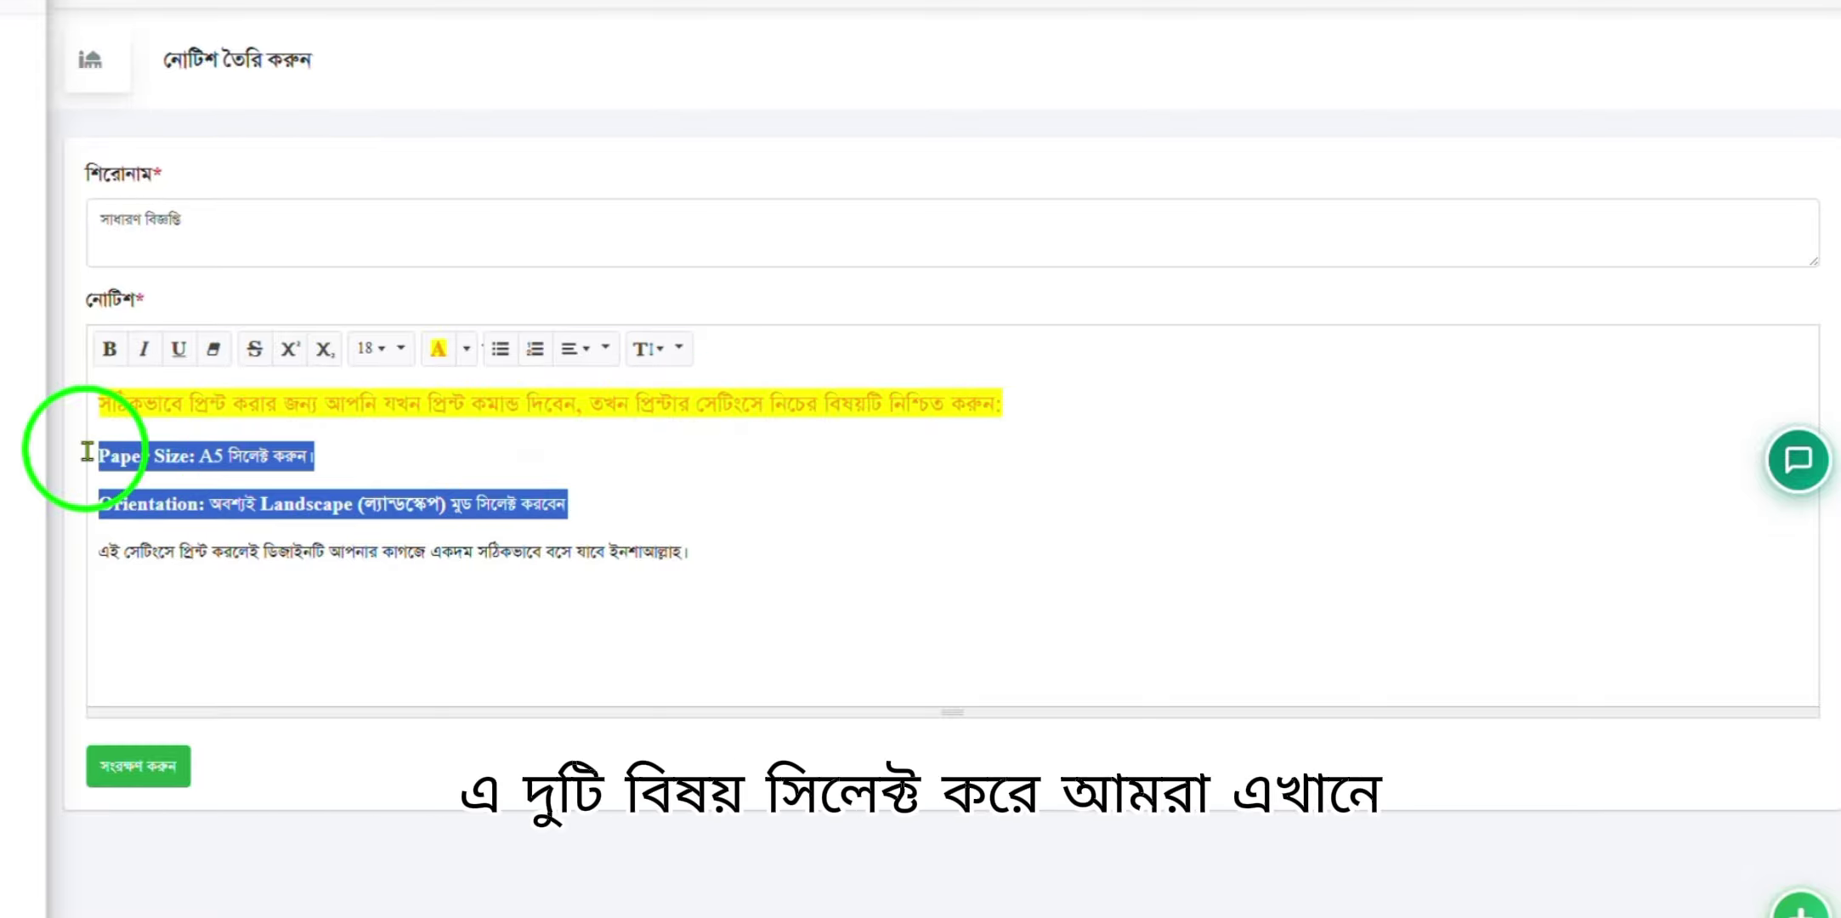
left_click(537, 364)
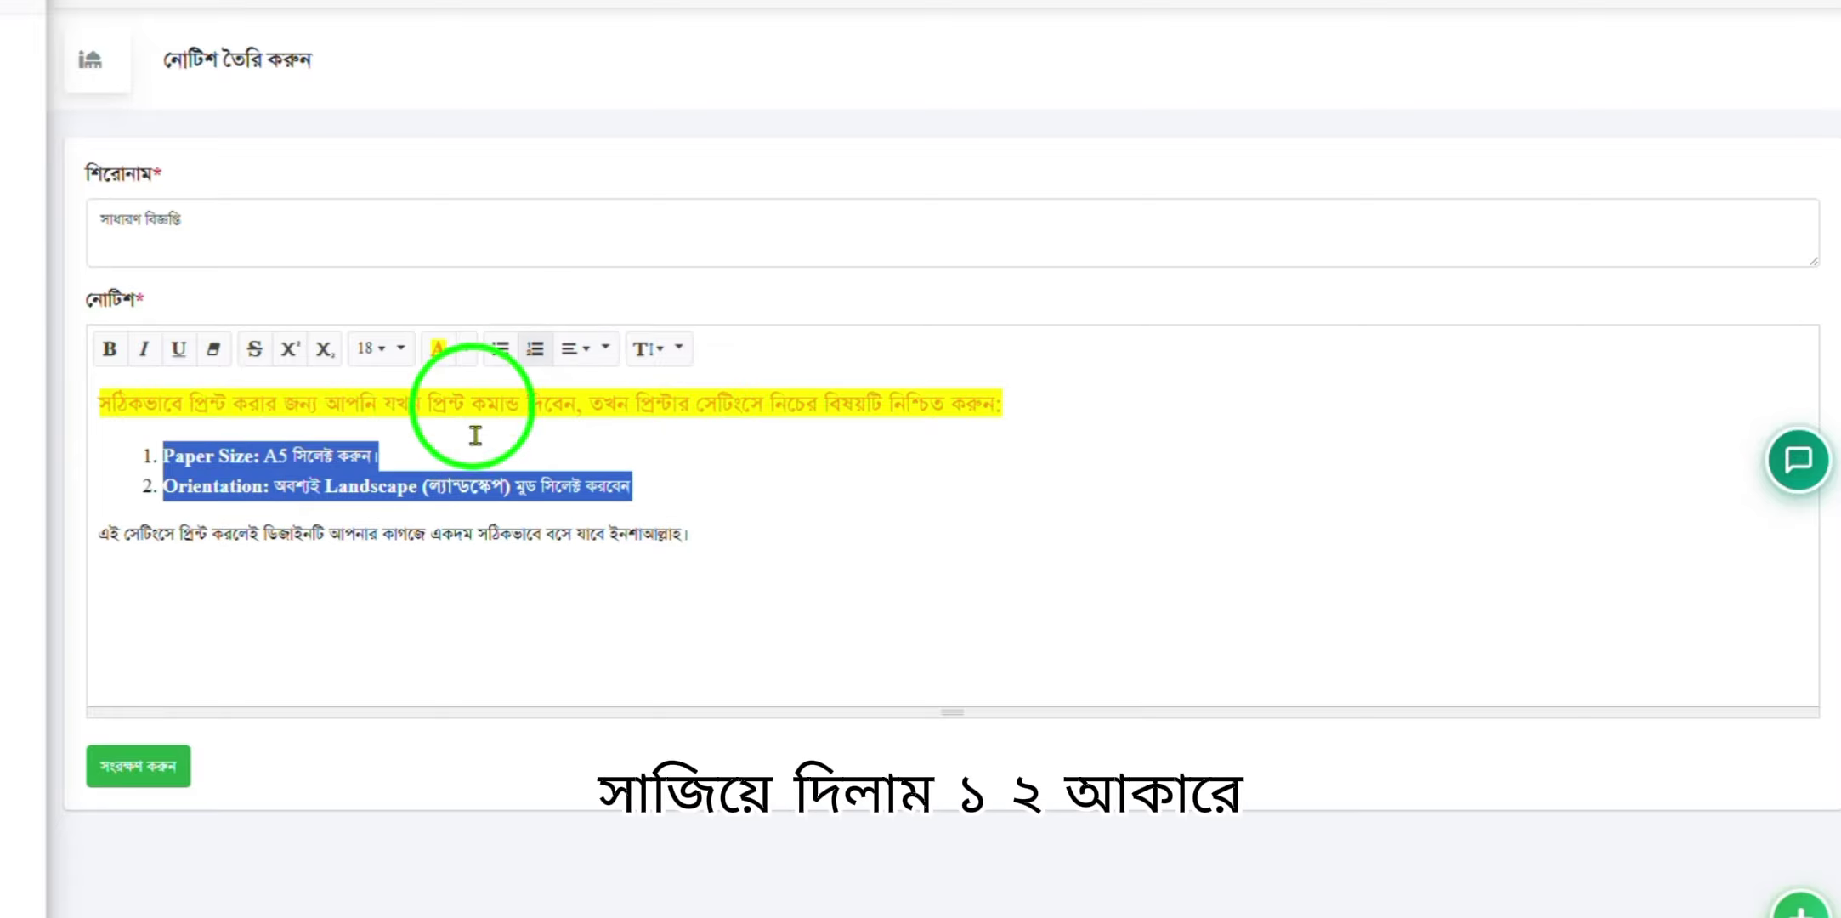
left_click(200, 485)
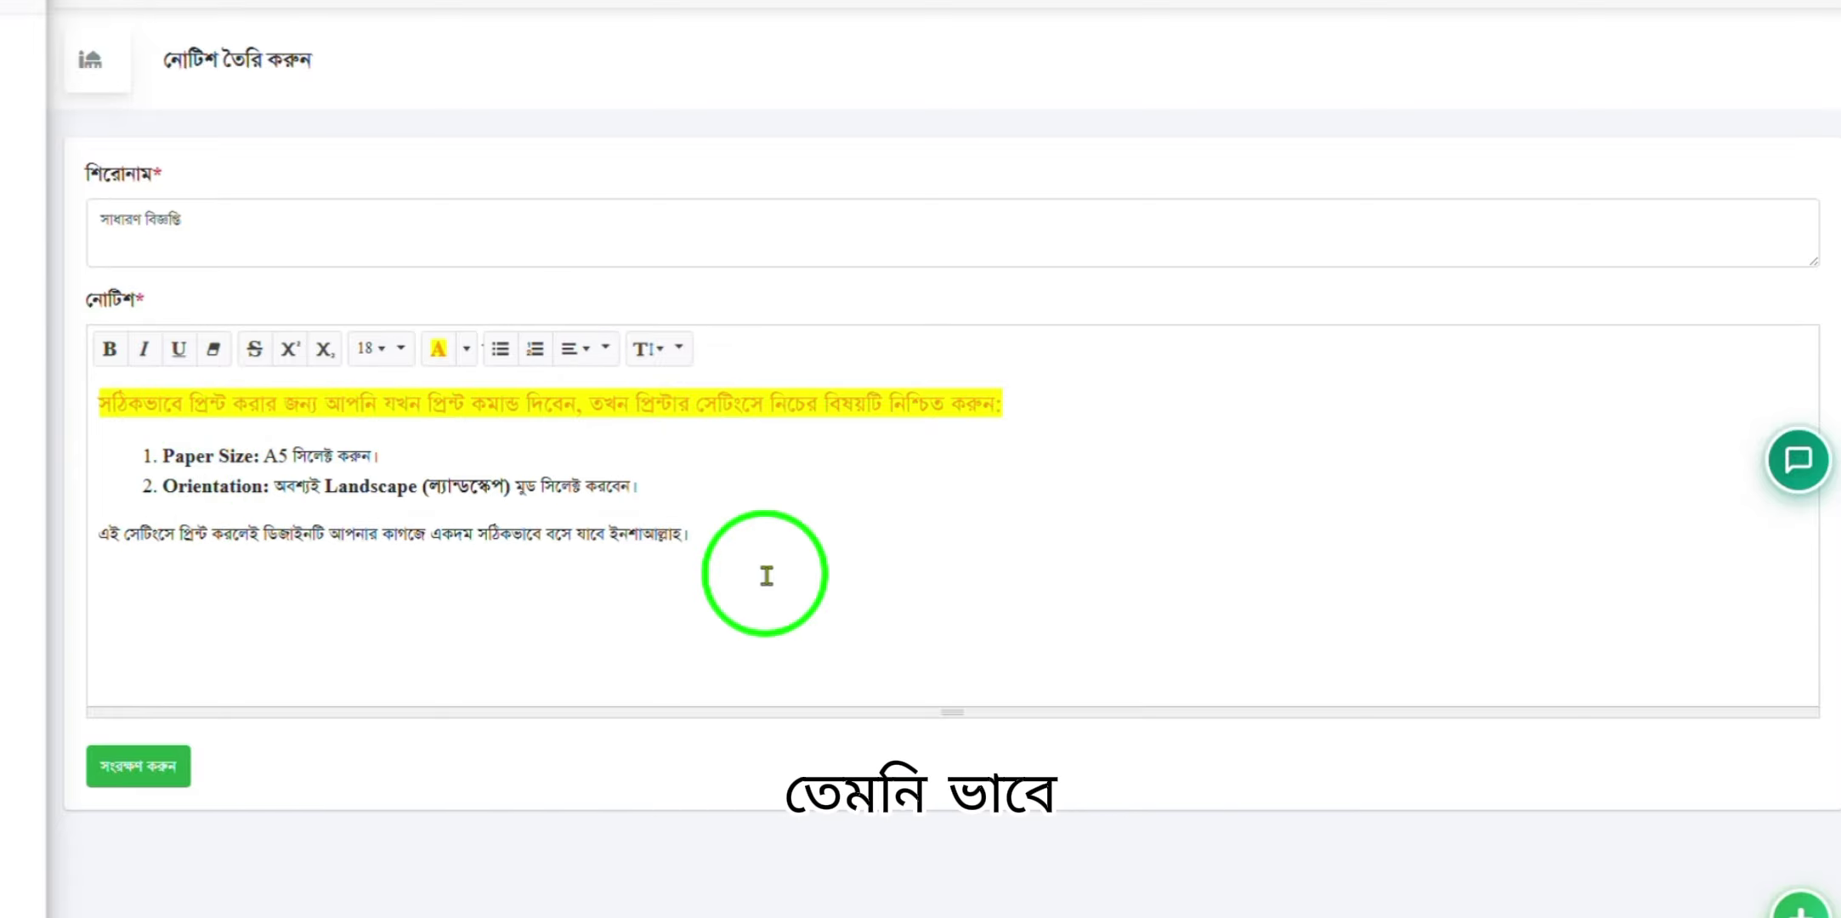
Make the closing line of the notice body bold and save the notice
left_click_drag(683, 534, 401, 545)
triple_click(382, 544)
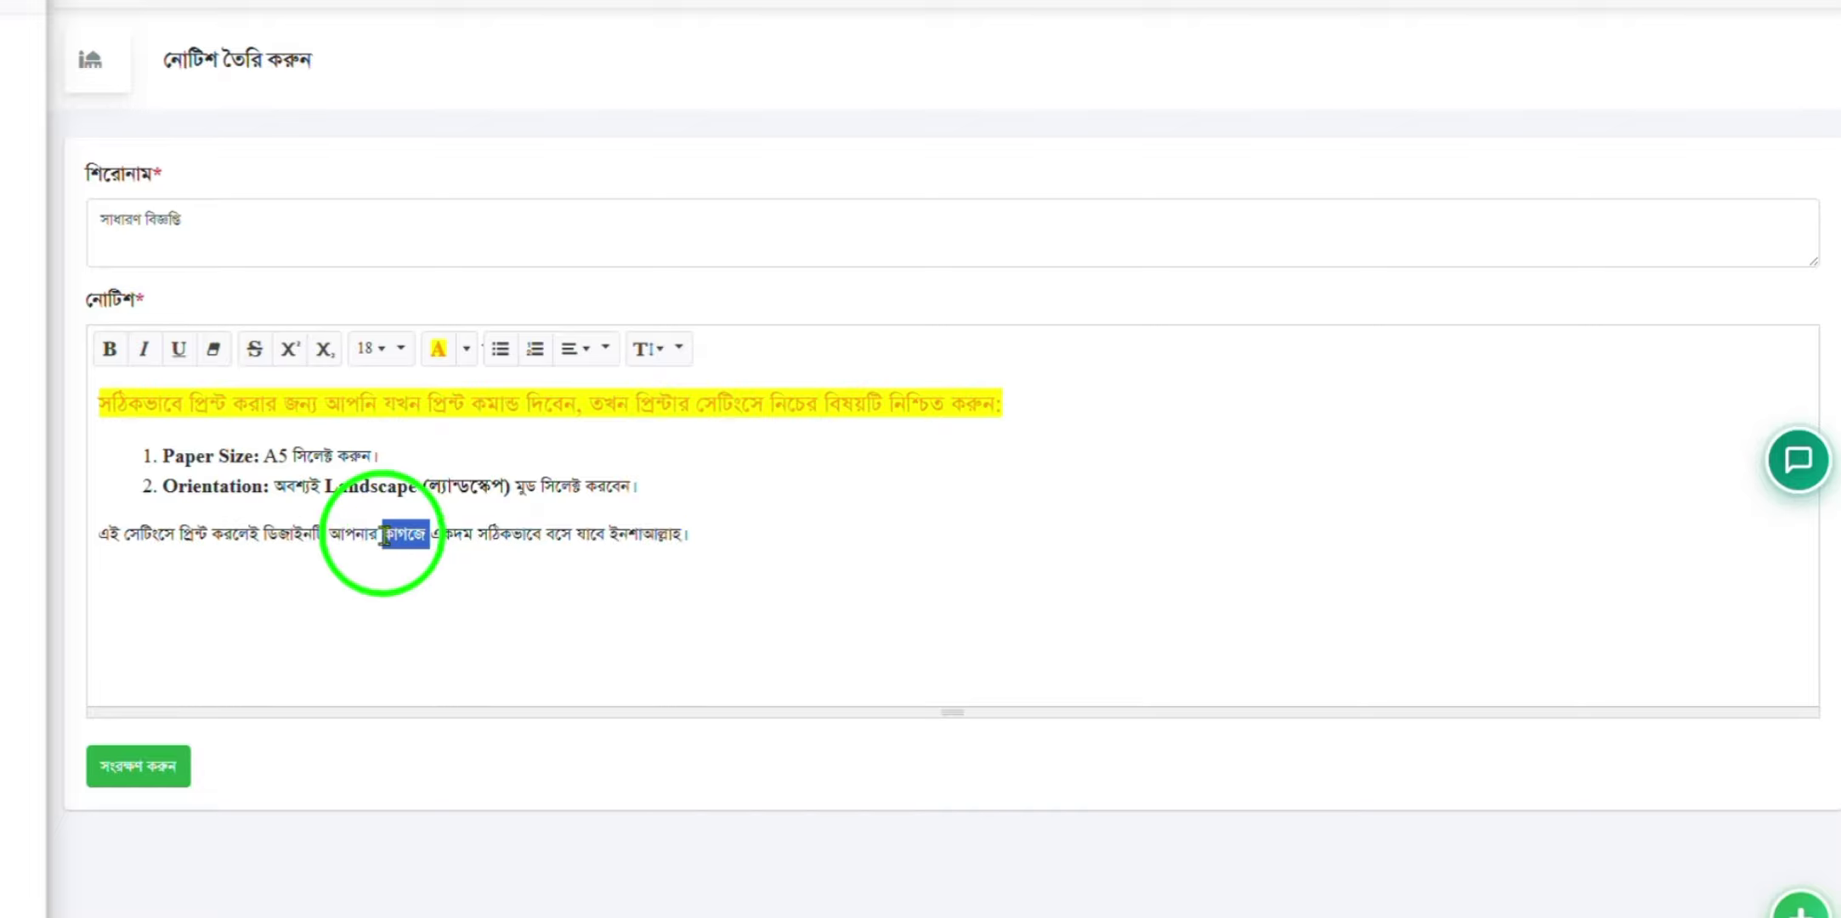
left_click(111, 365)
left_click(448, 533)
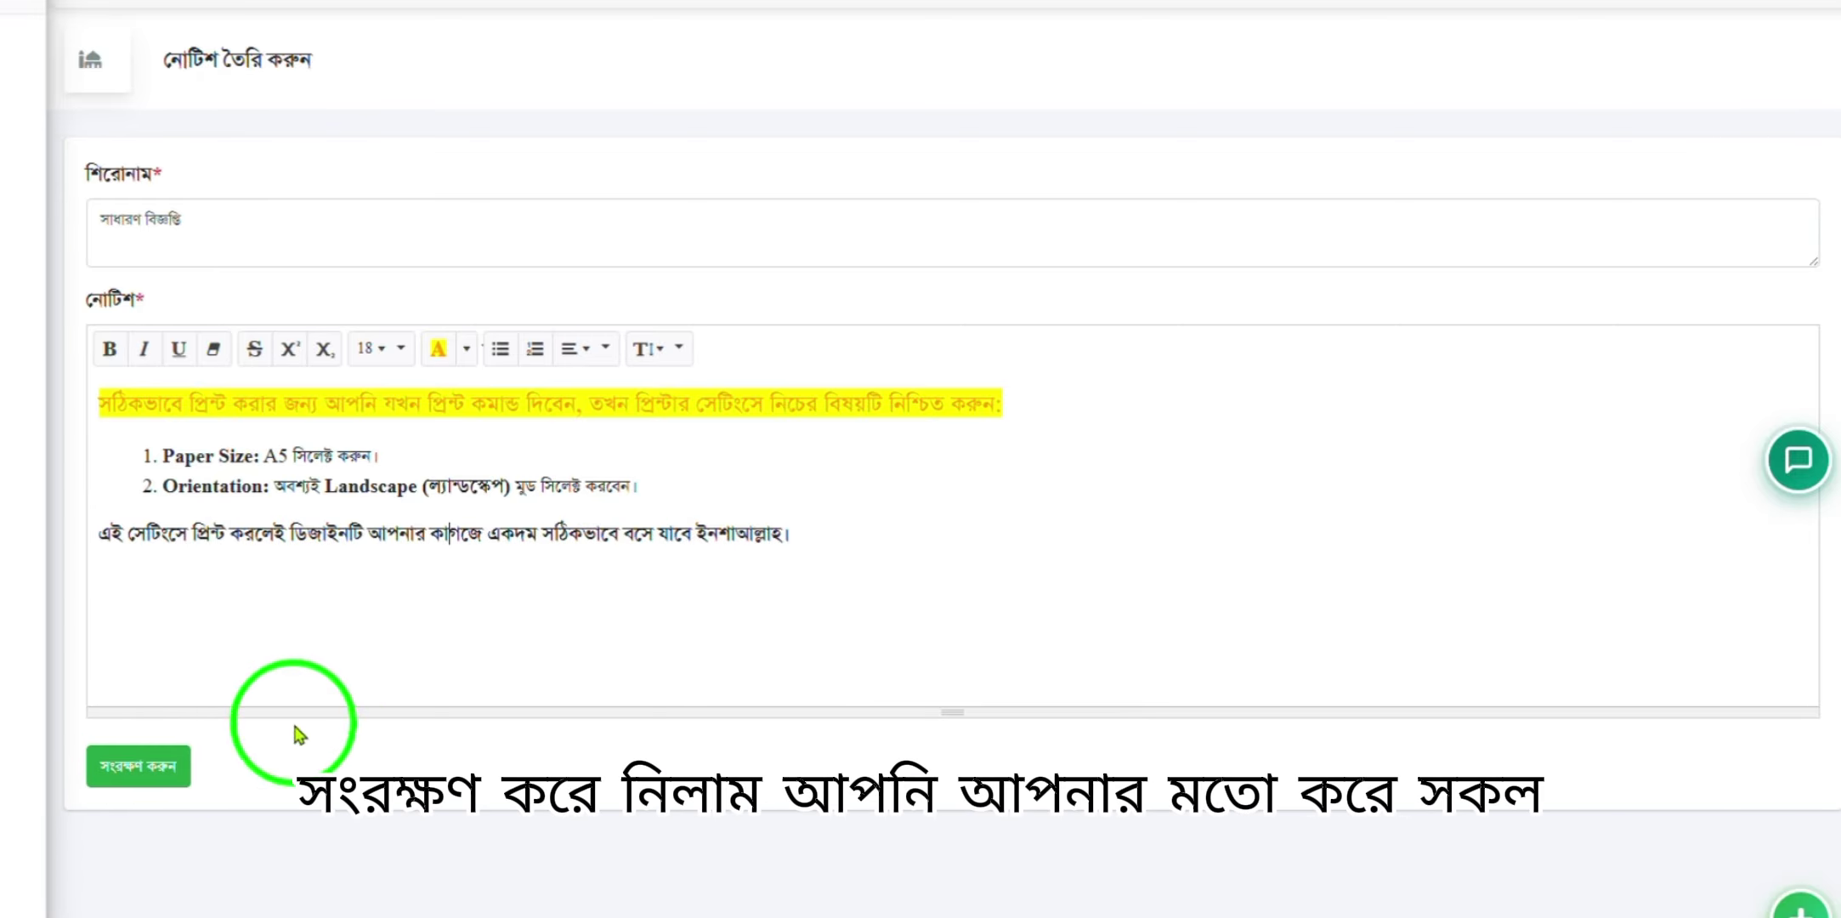
left_click(149, 777)
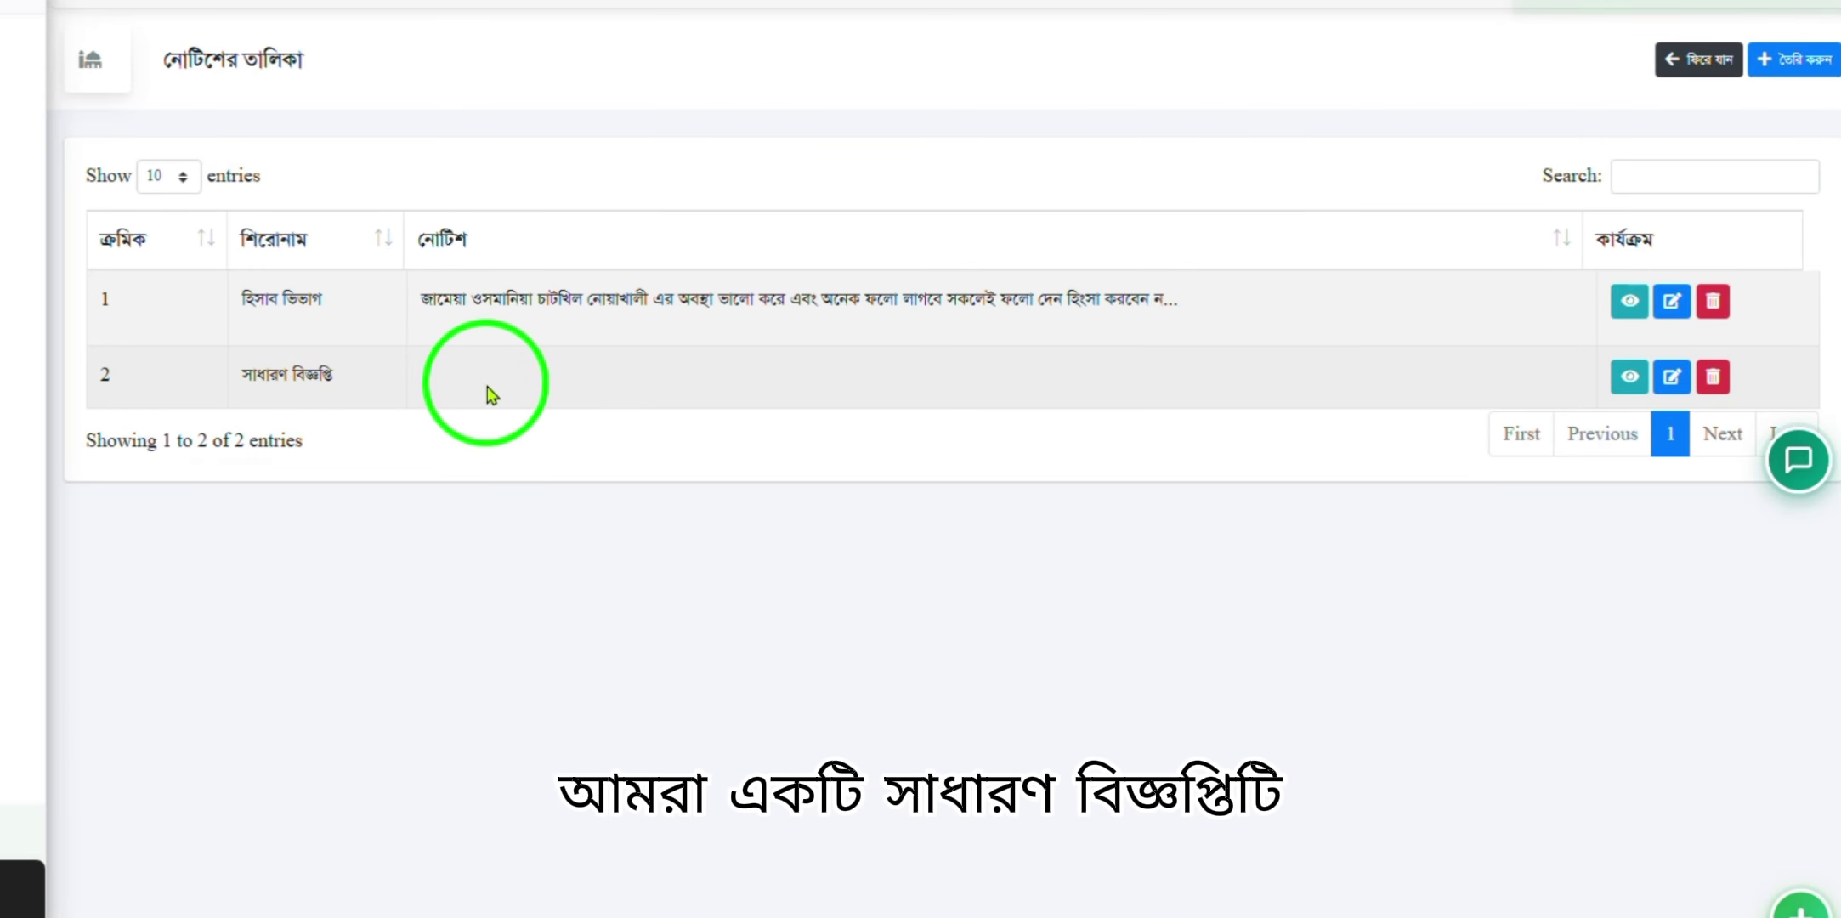
View the print preview of the সাধারণ বিজ্ঞপ্তি notice without printing, and return to the নোটিশ ও ঘোষণাপত্র page
left_click(1630, 378)
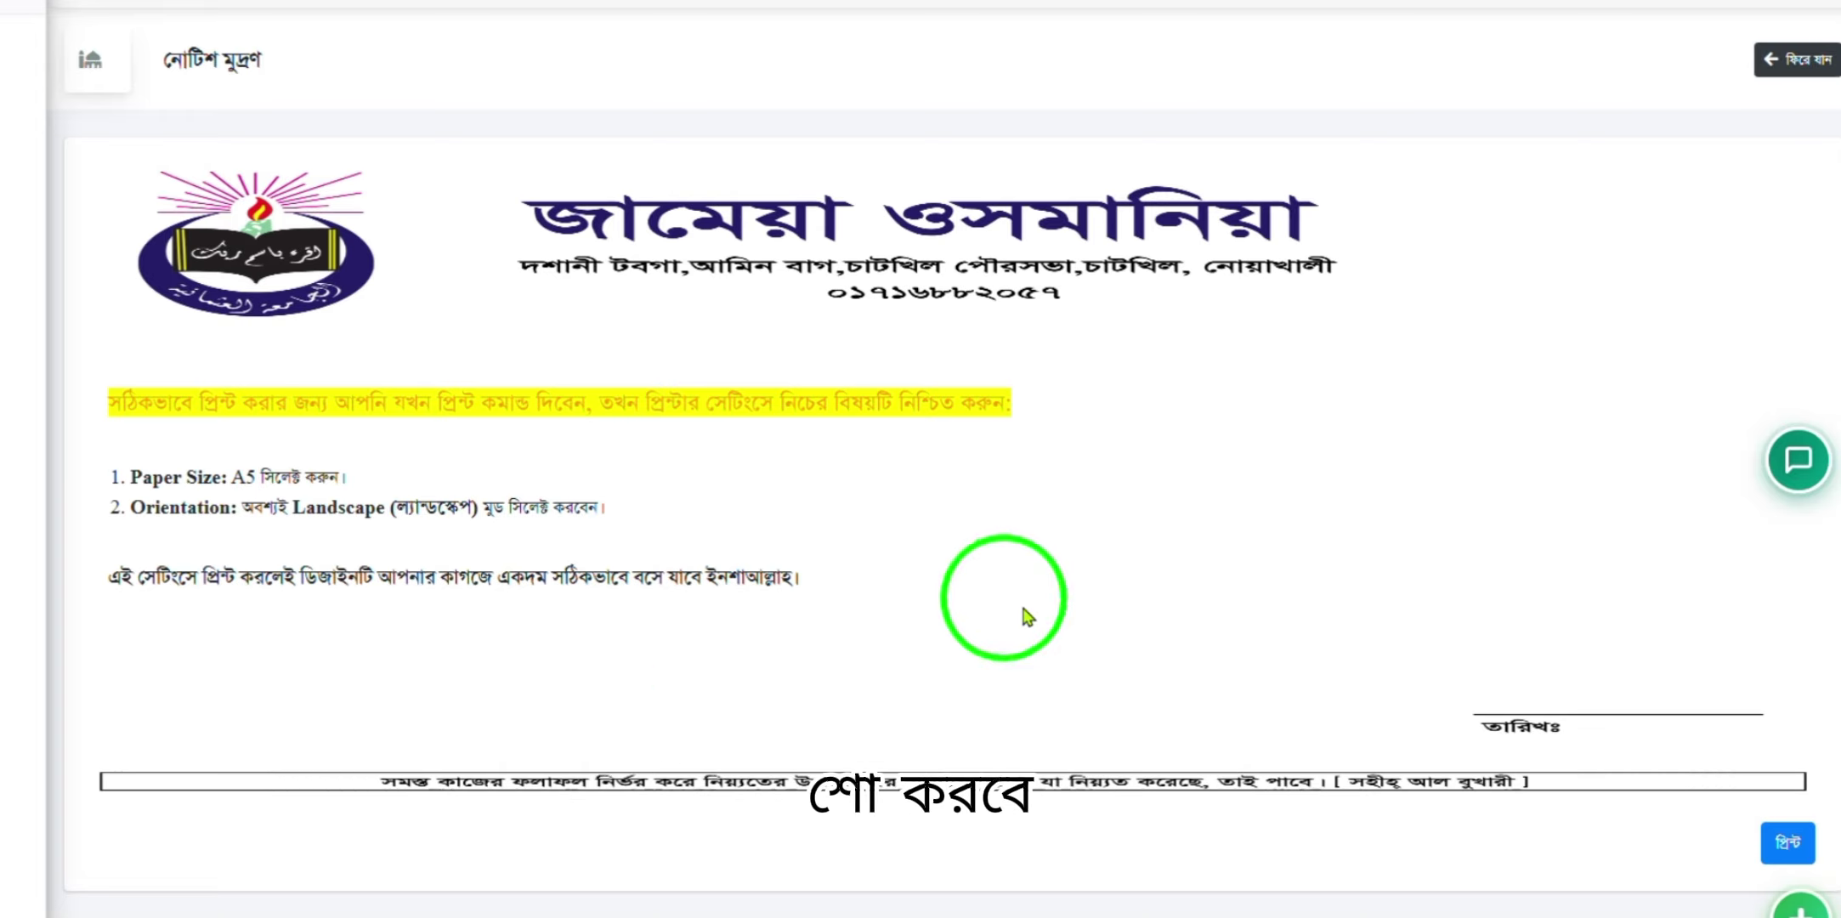
left_click(1796, 858)
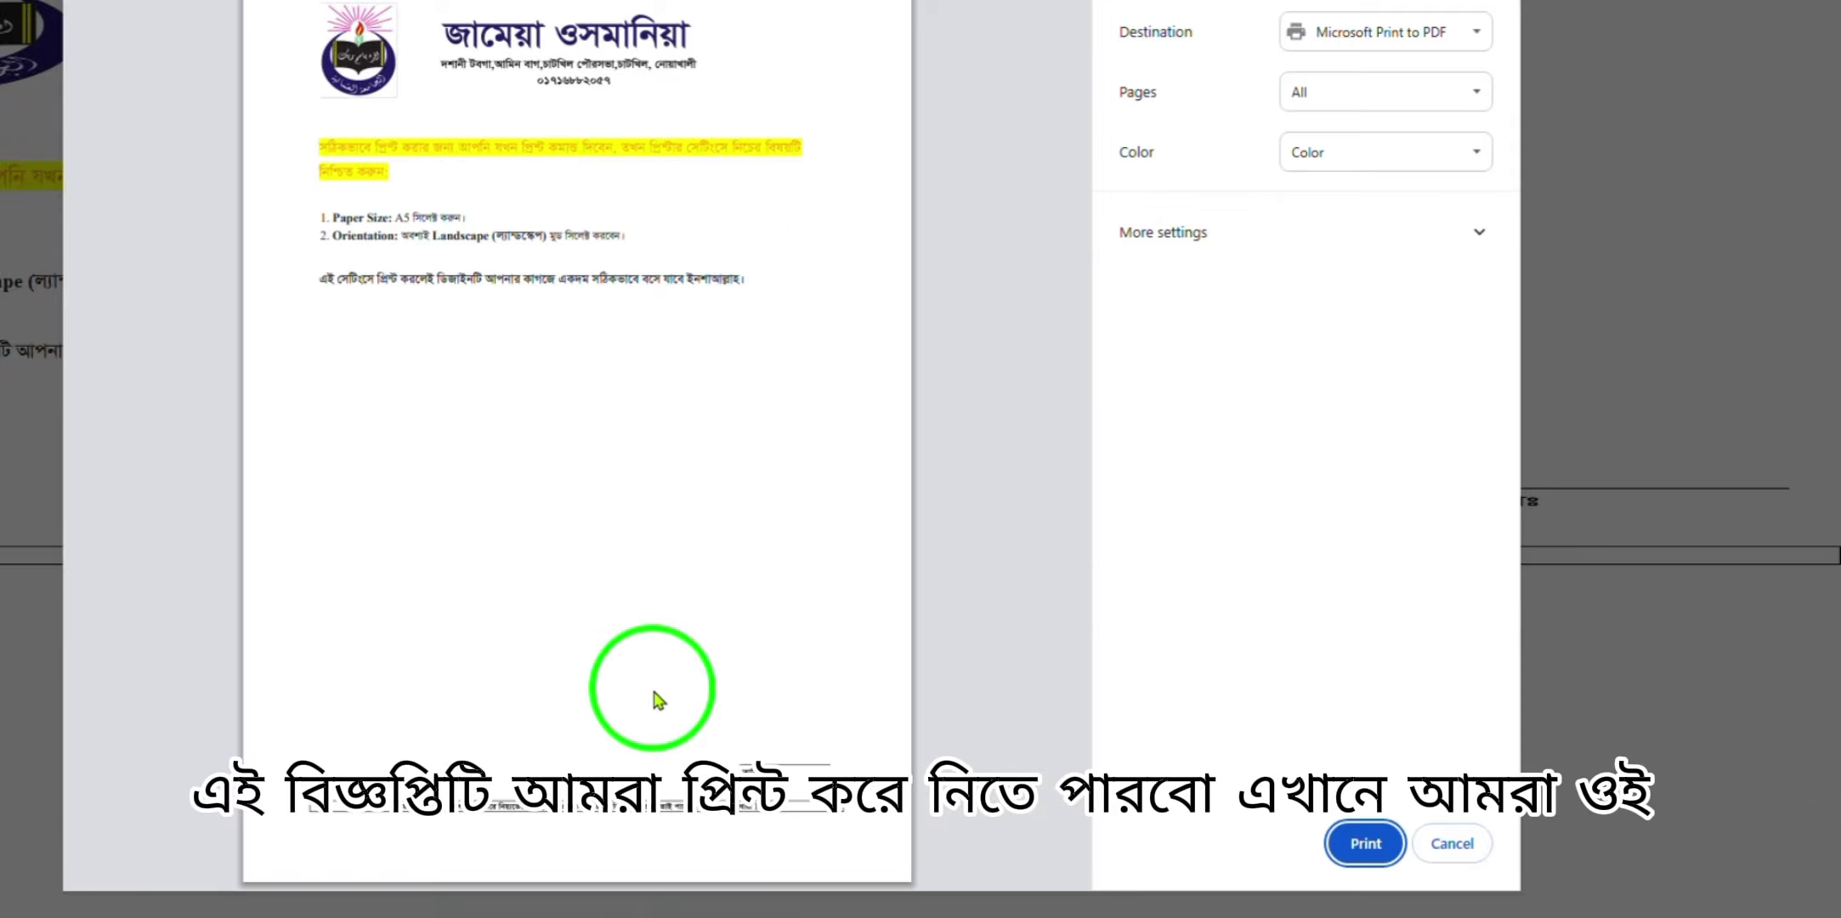
left_click(1451, 844)
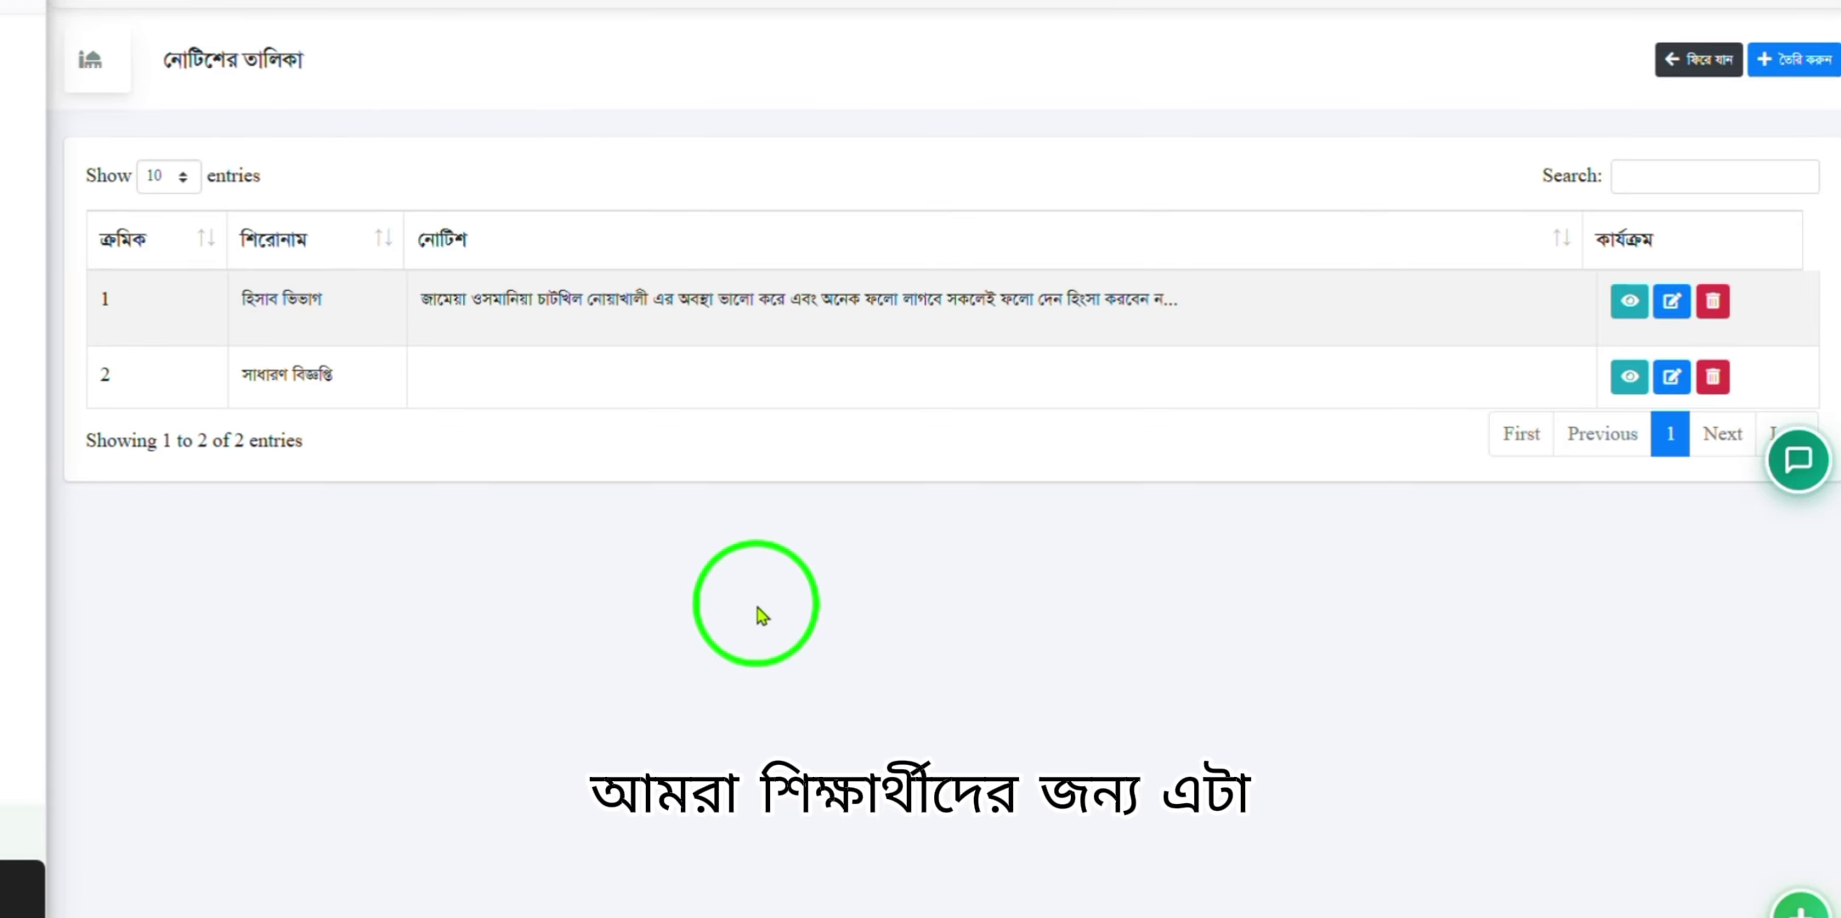
left_click(1698, 59)
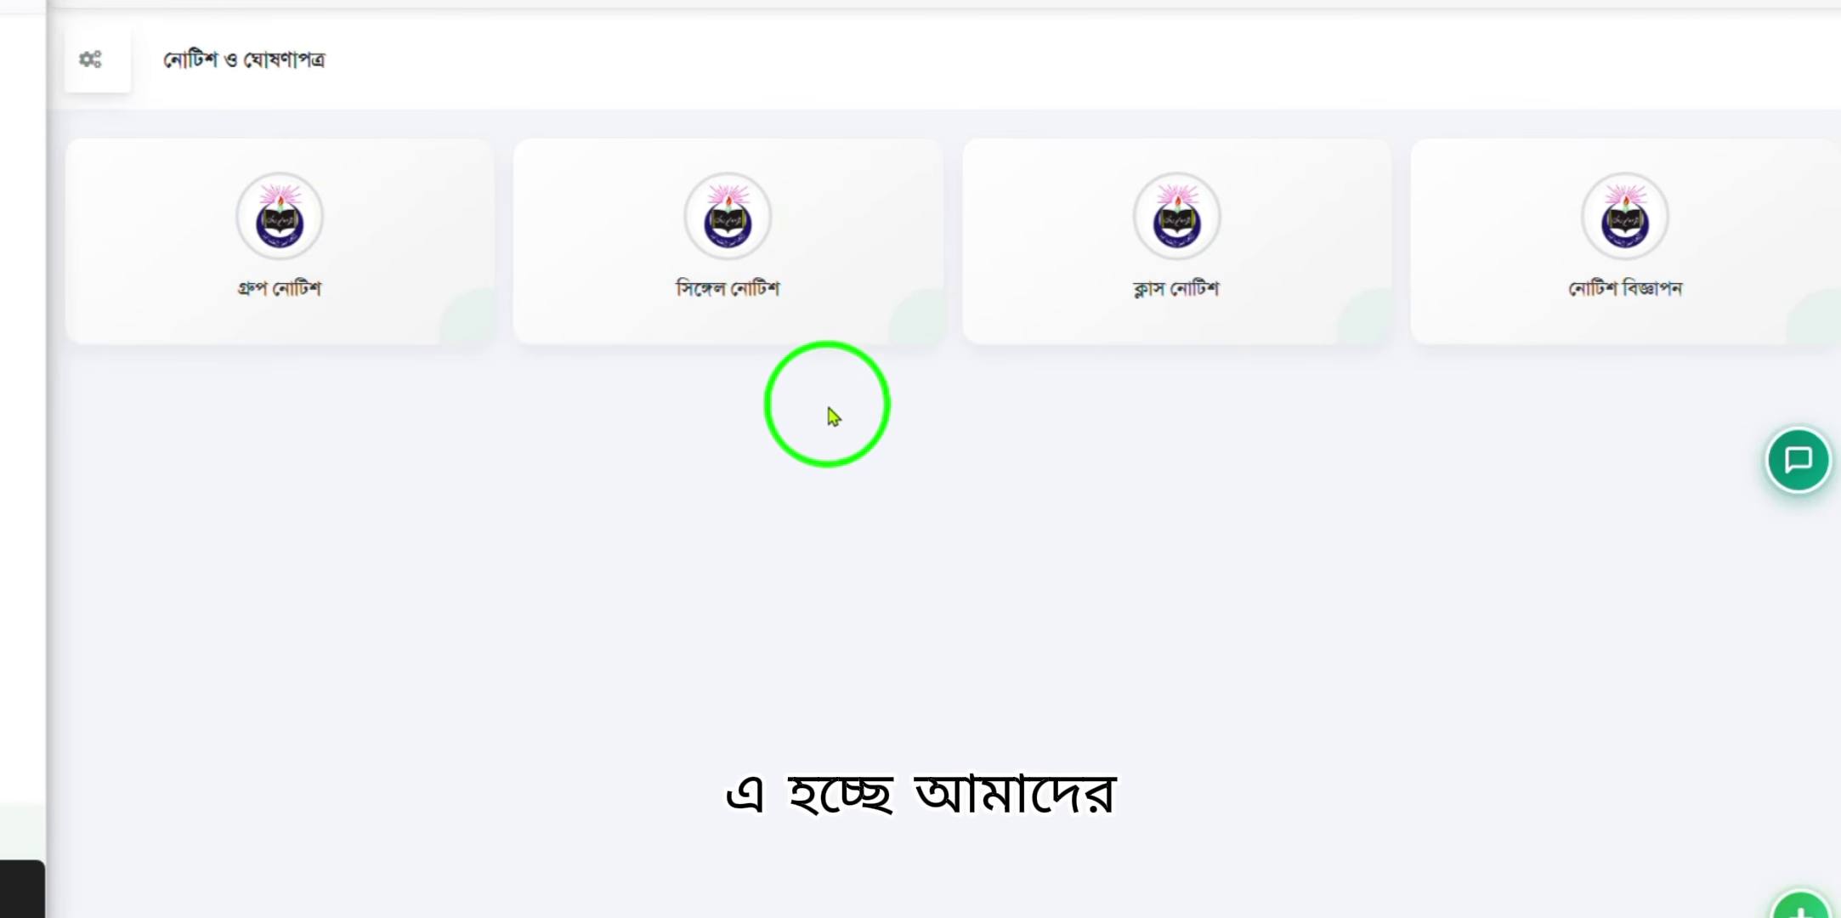